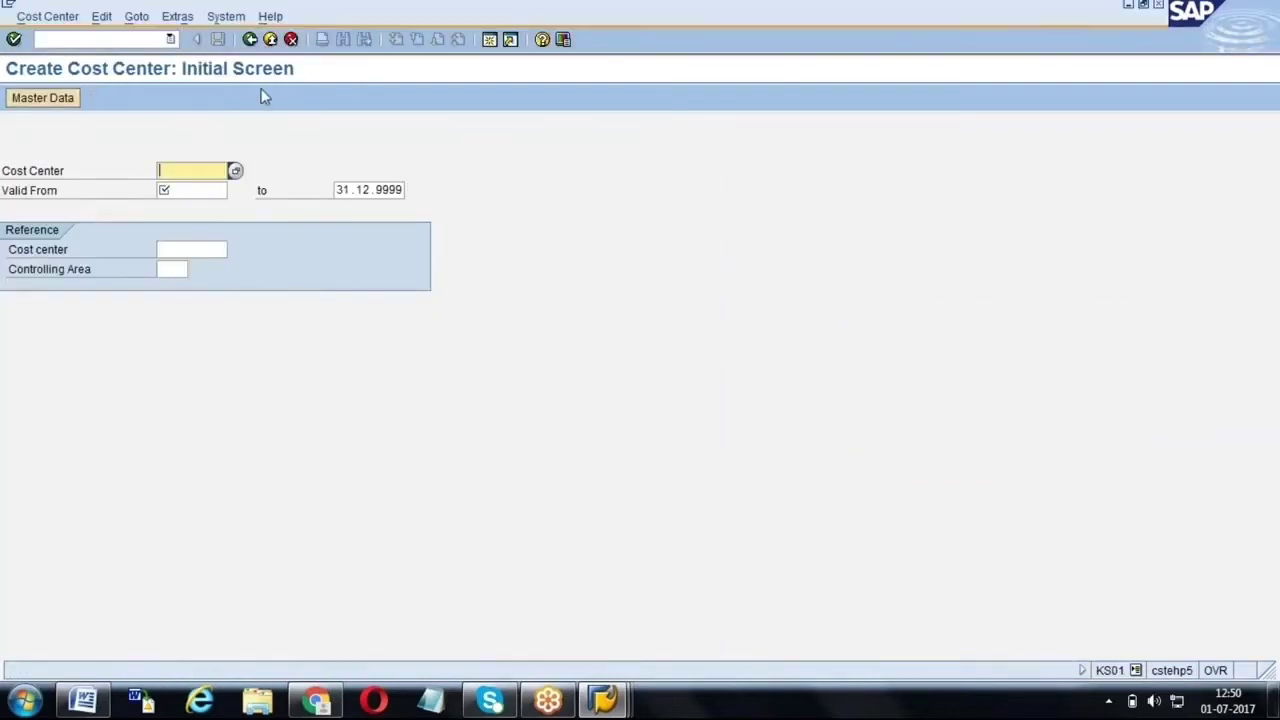
Leave cost center creation, switch to the session showing quantity/value updating, back out of that view and open the SAP Reference IMG.
click(254, 39)
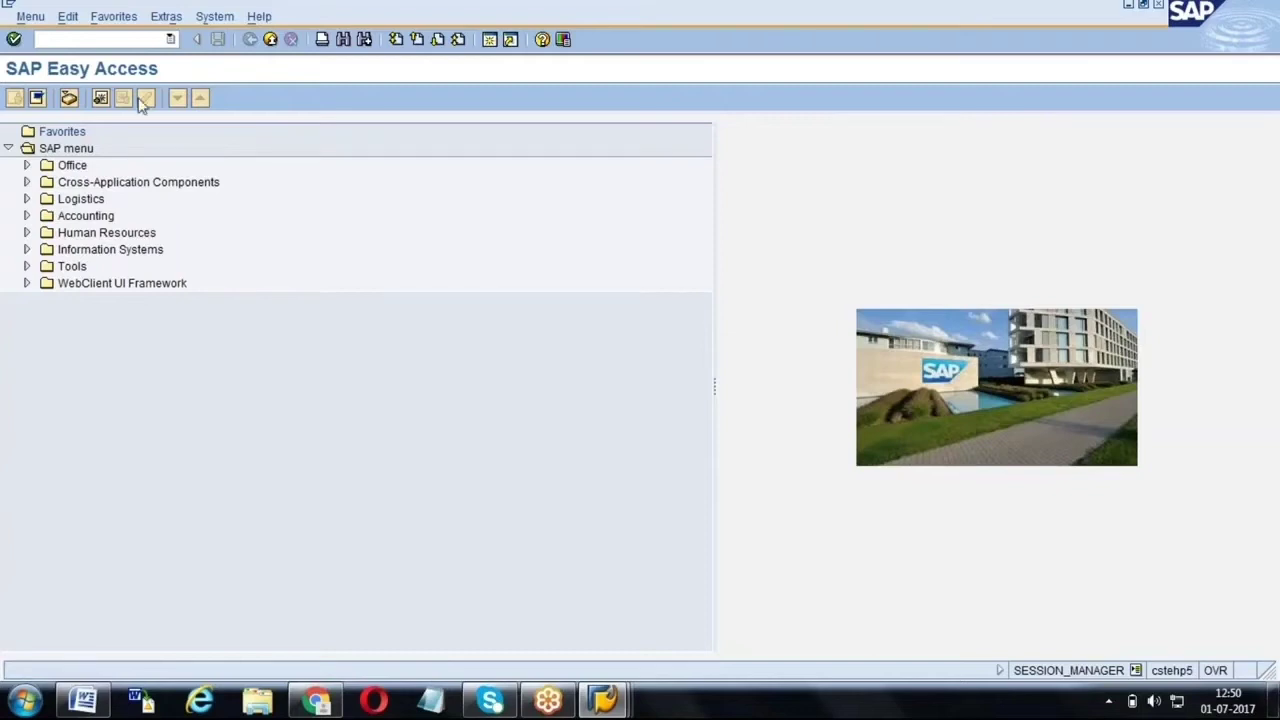
click(603, 700)
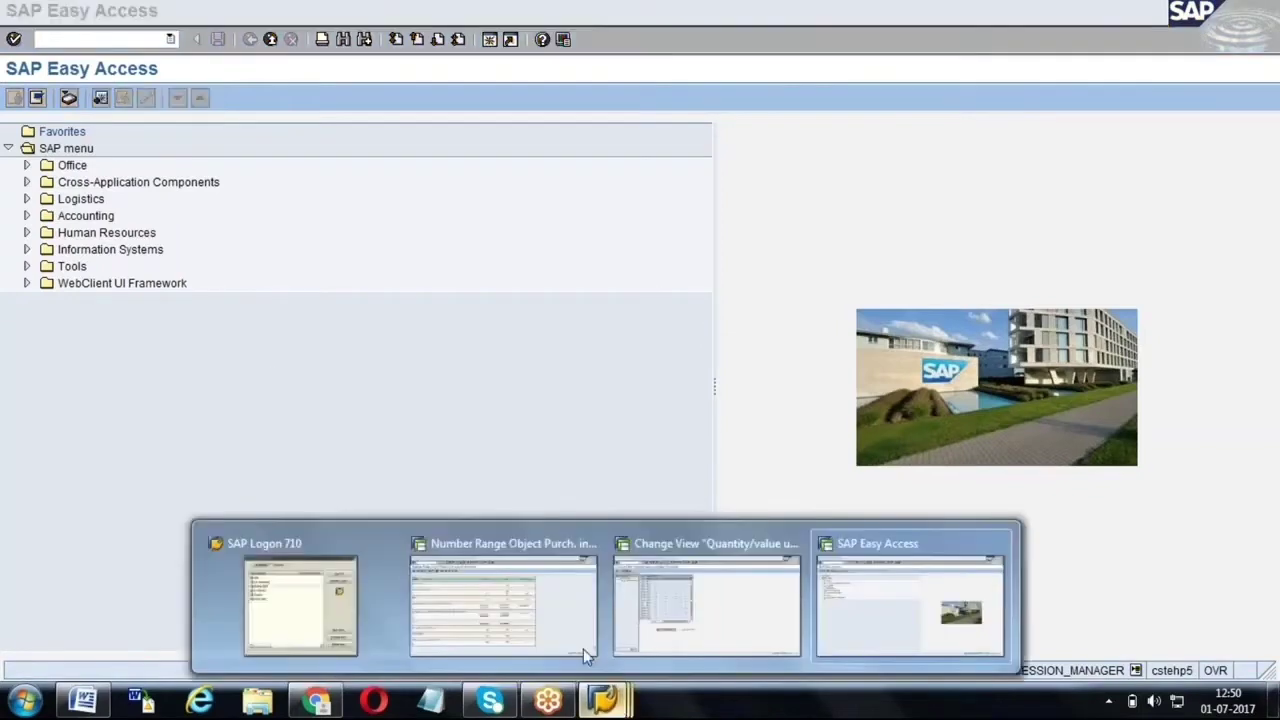
click(700, 615)
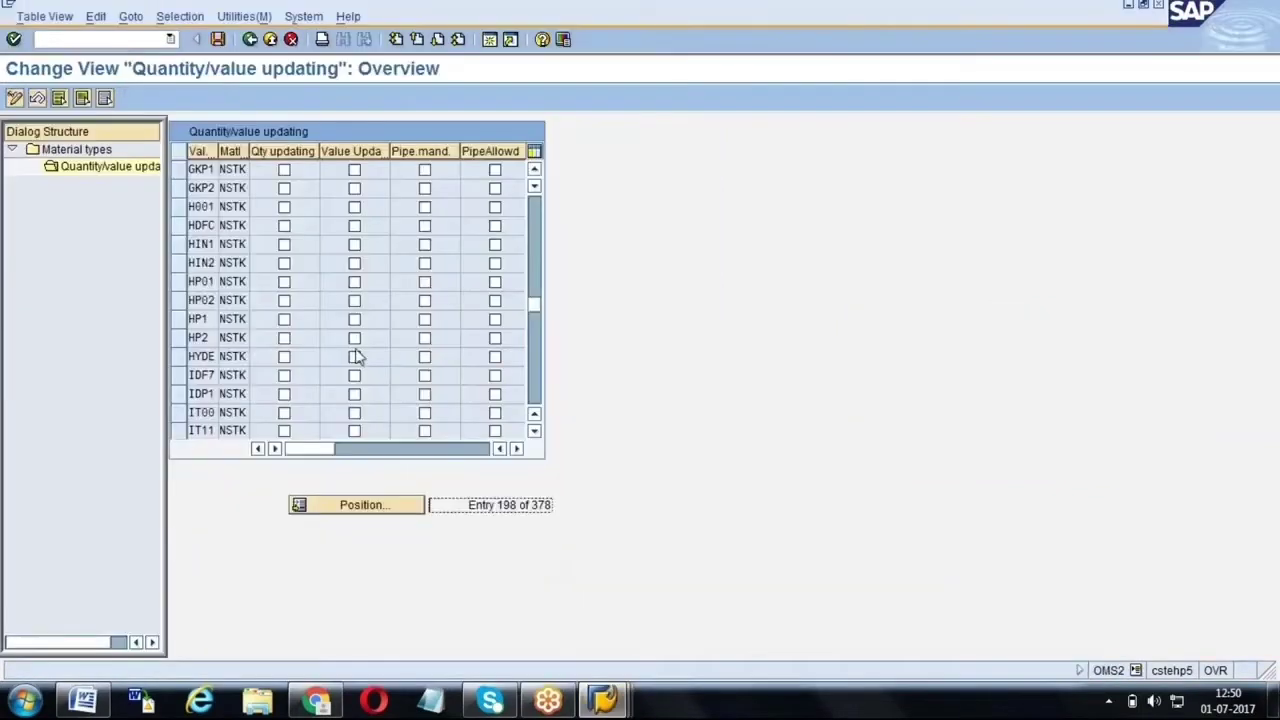
click(251, 42)
click(250, 42)
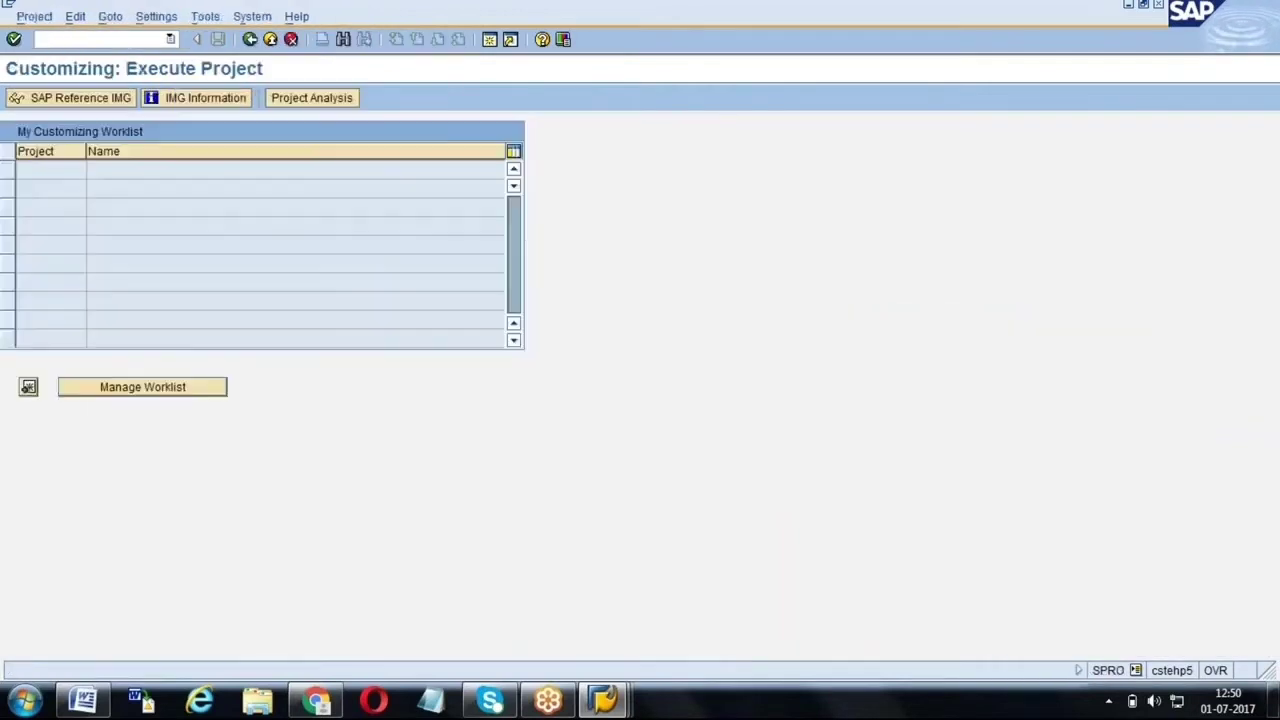
click(80, 97)
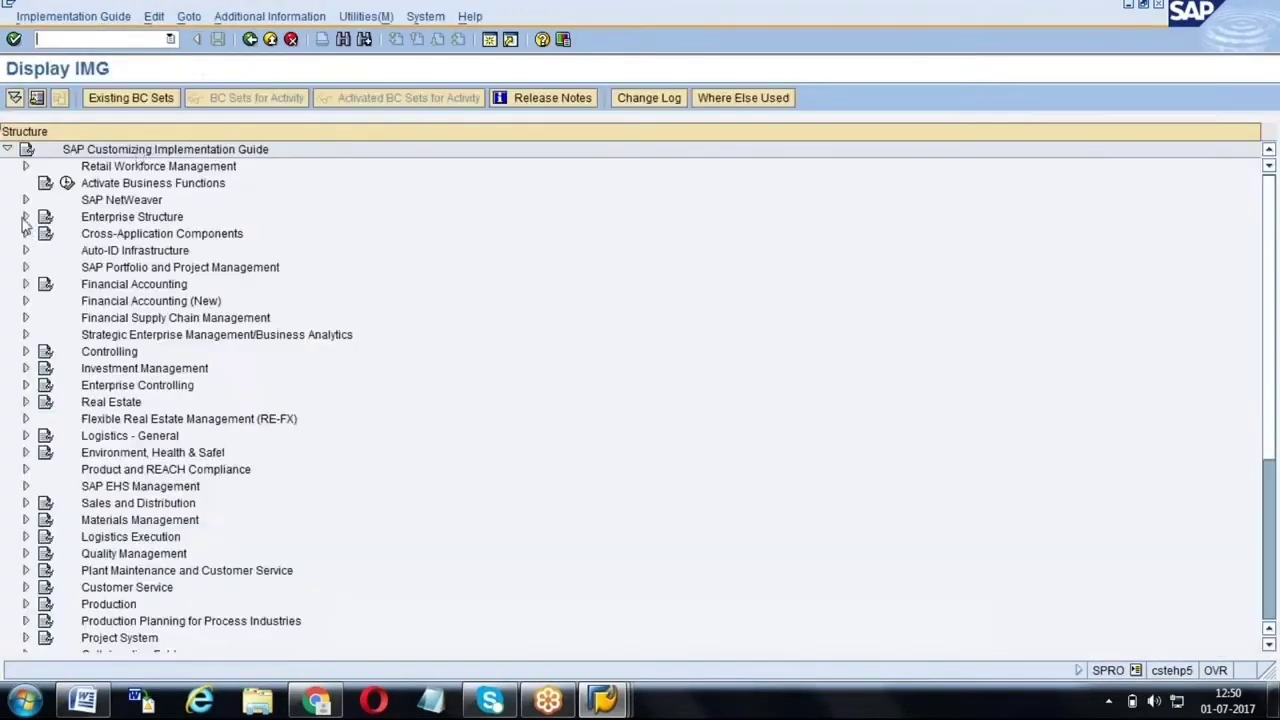
Open the Maintain Controlling Area activity from the Controlling definitions of the Enterprise Structure.
click(25, 216)
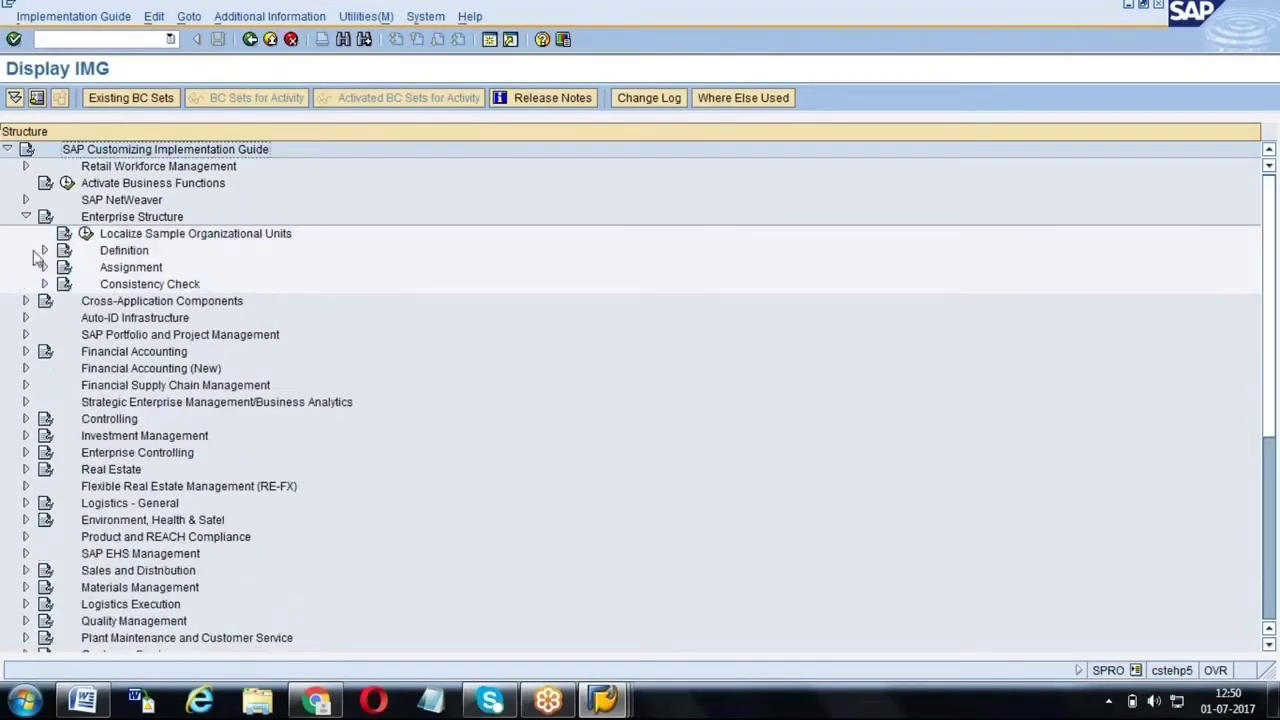
click(44, 250)
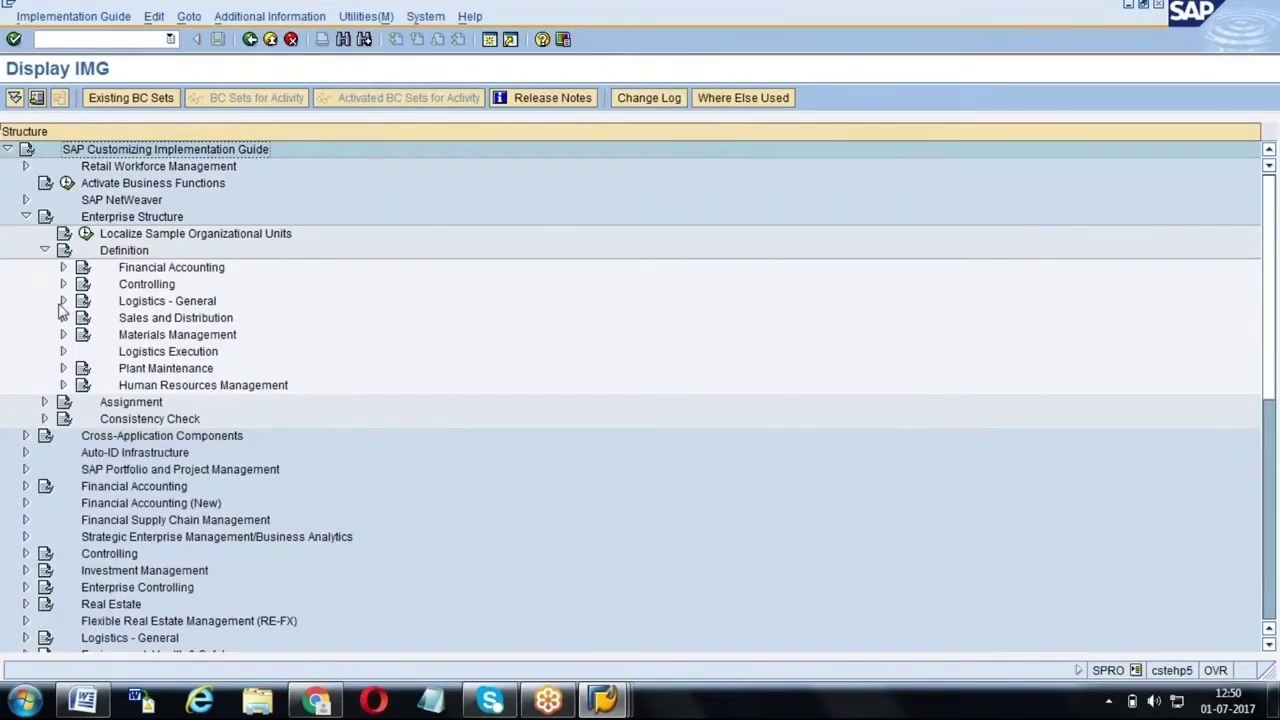
click(63, 284)
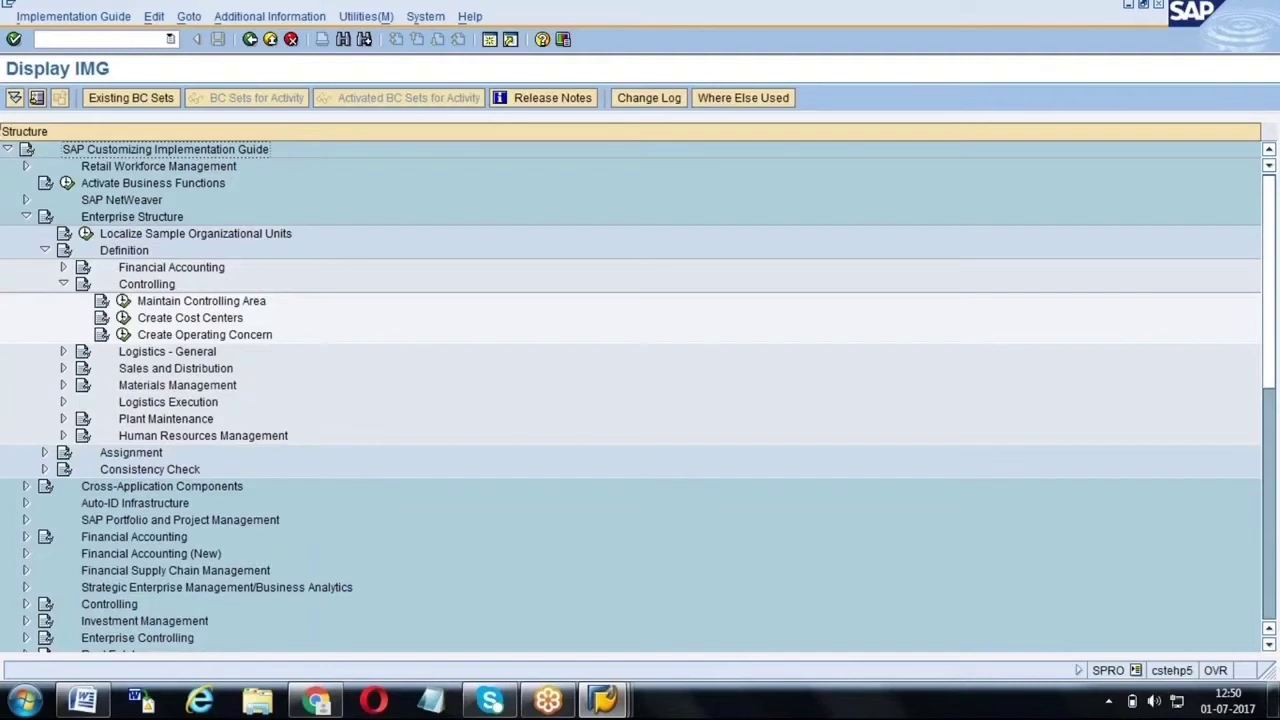
click(123, 317)
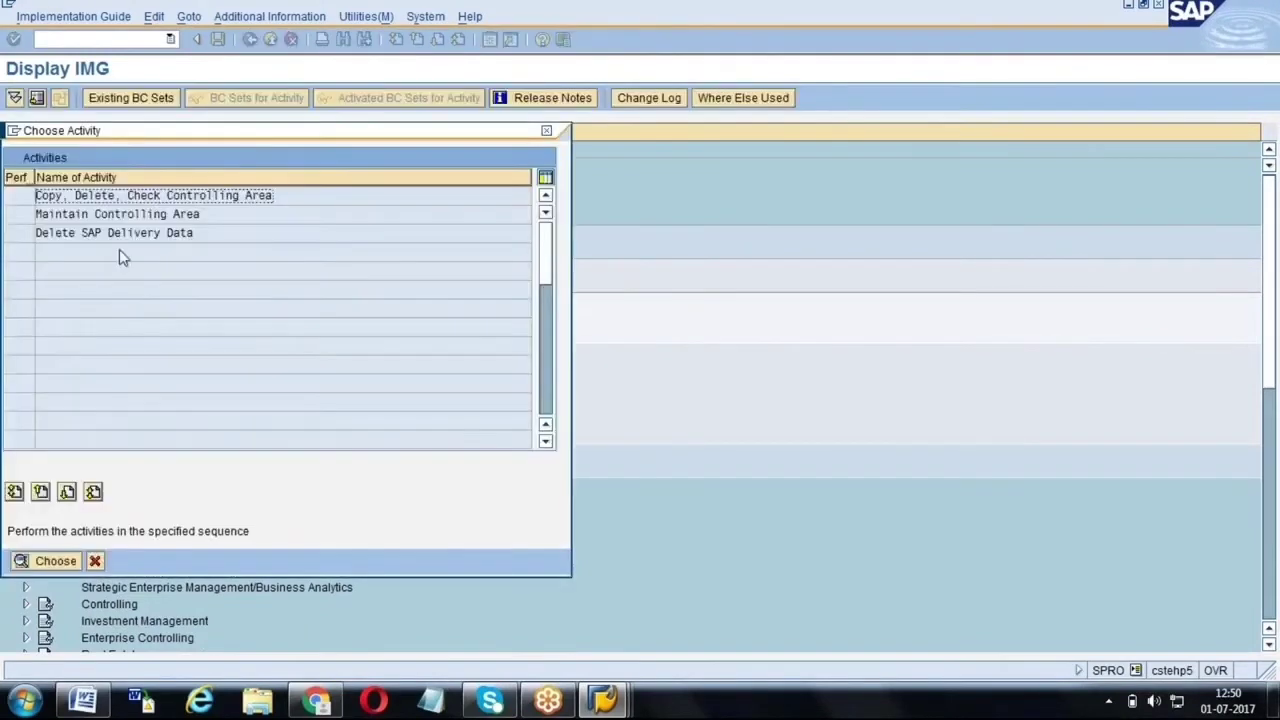
double_click(117, 214)
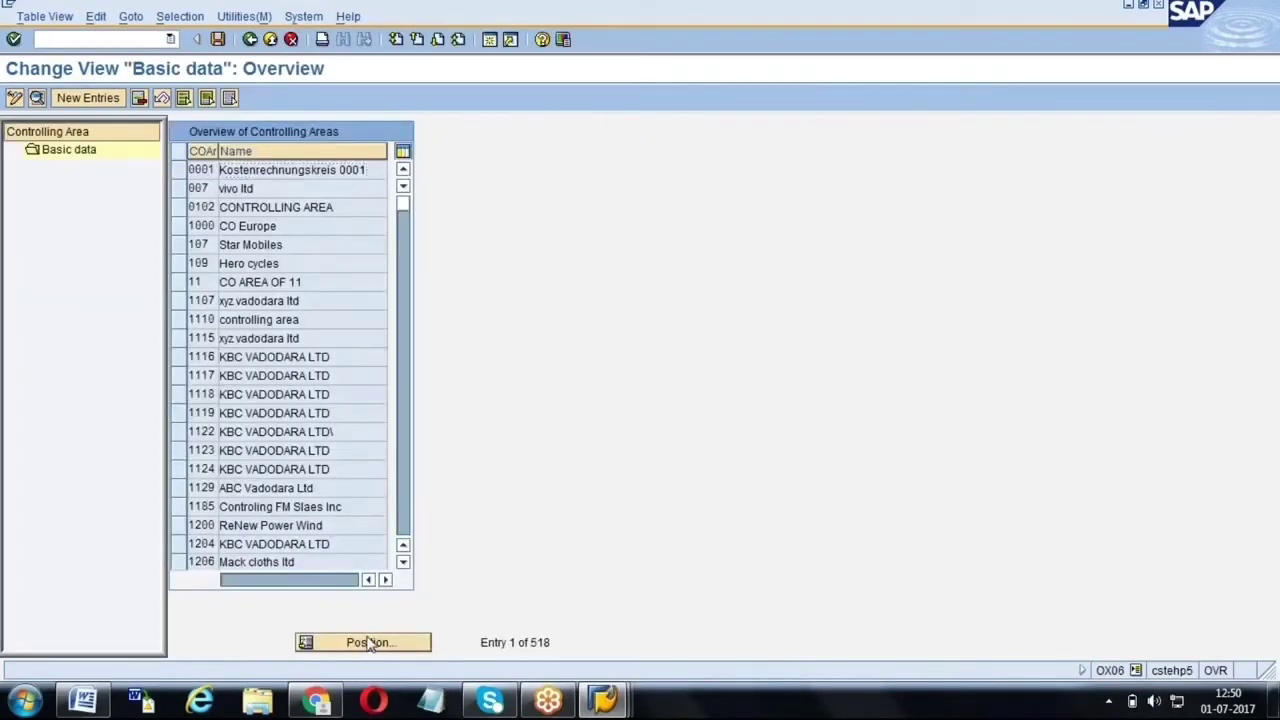
Find controlling area GKCC in the overview and display its details.
click(368, 642)
key(Return)
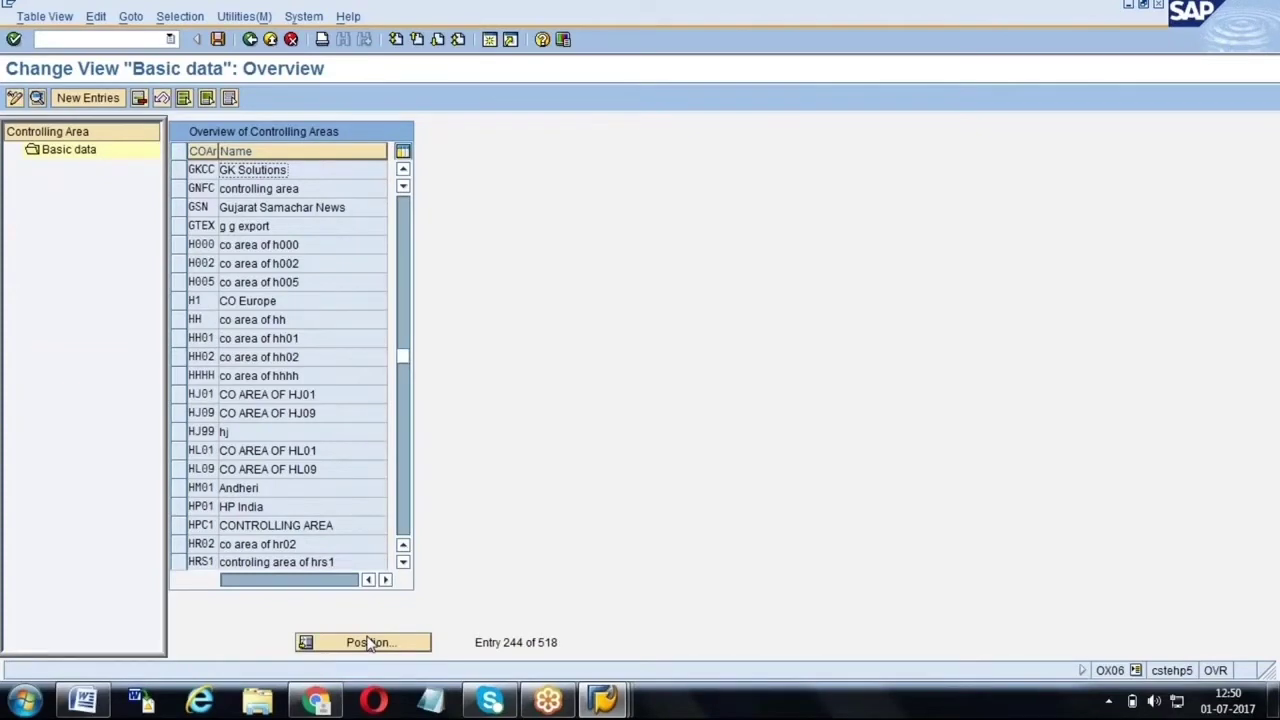
click(185, 176)
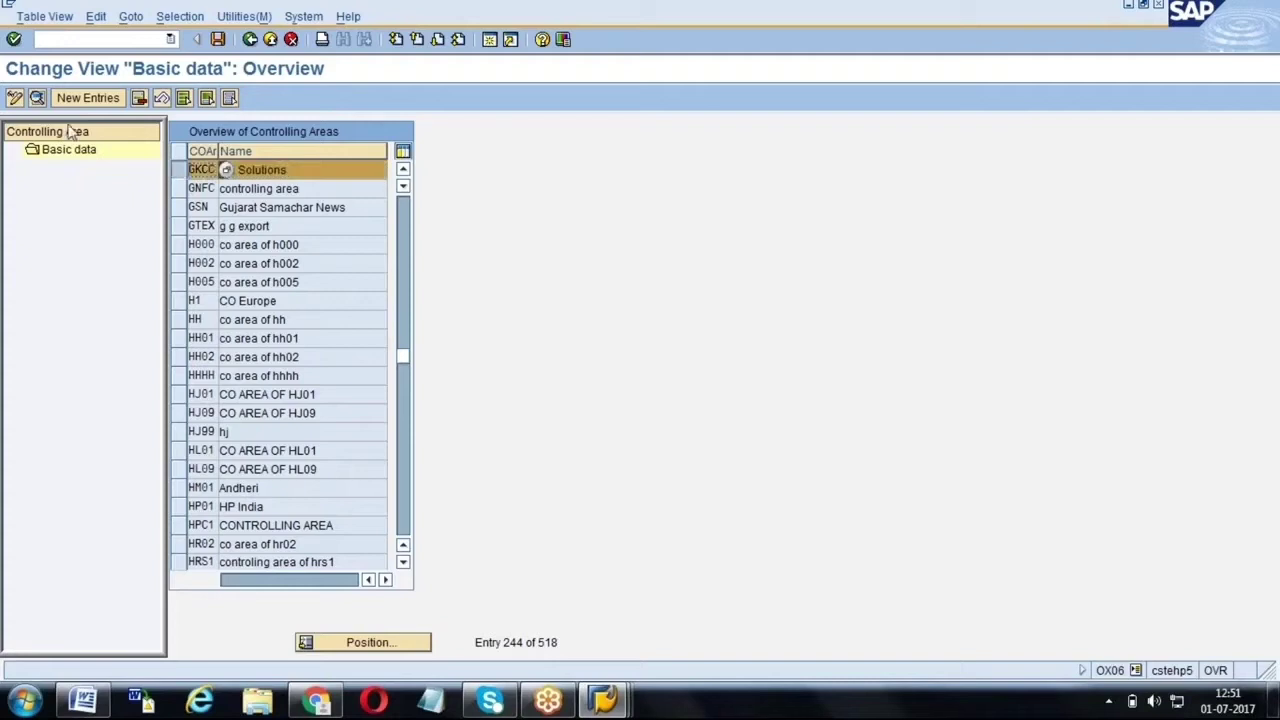
click(38, 98)
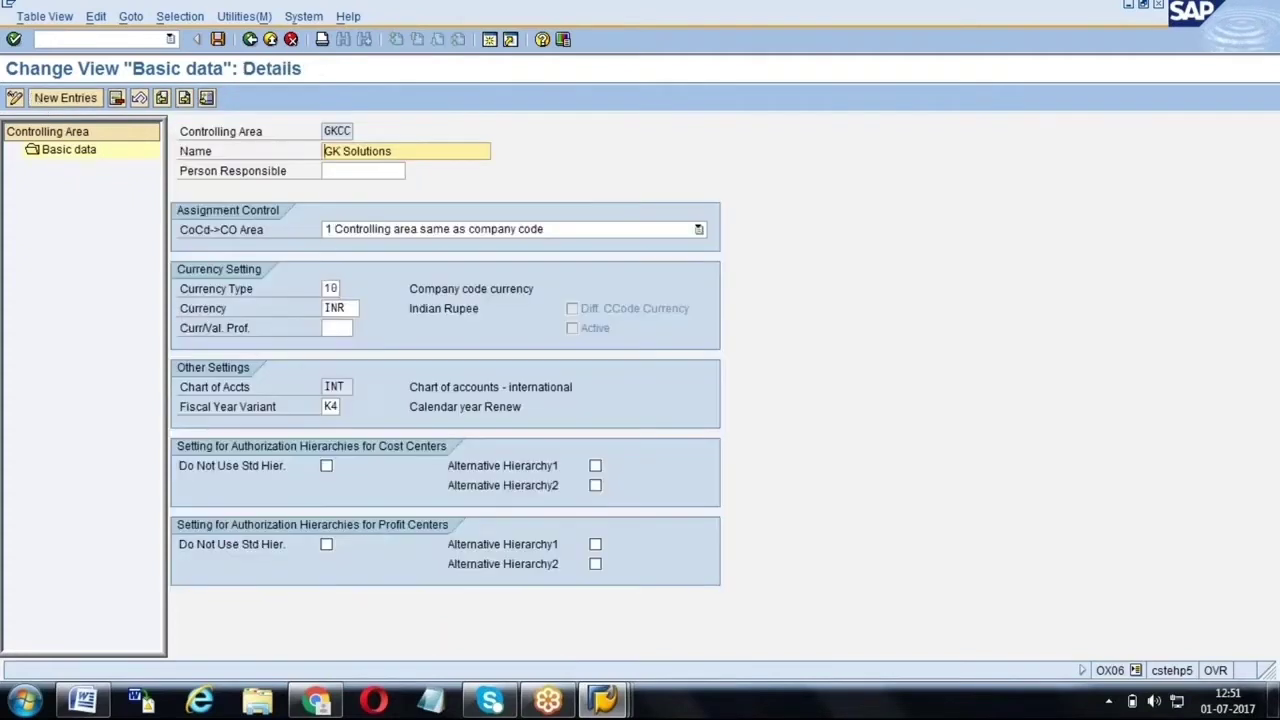
Examine the company code assignment control, currency and fiscal year variant of controlling area GKCC.
click(456, 232)
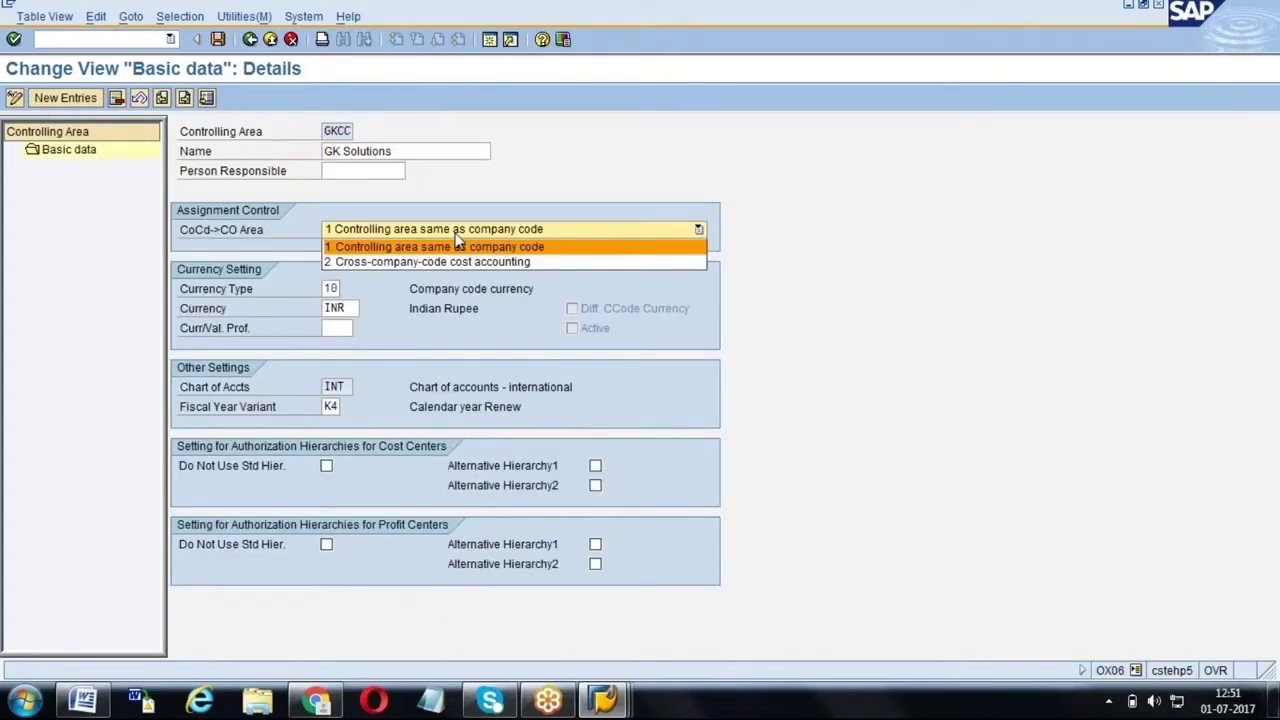
click(456, 240)
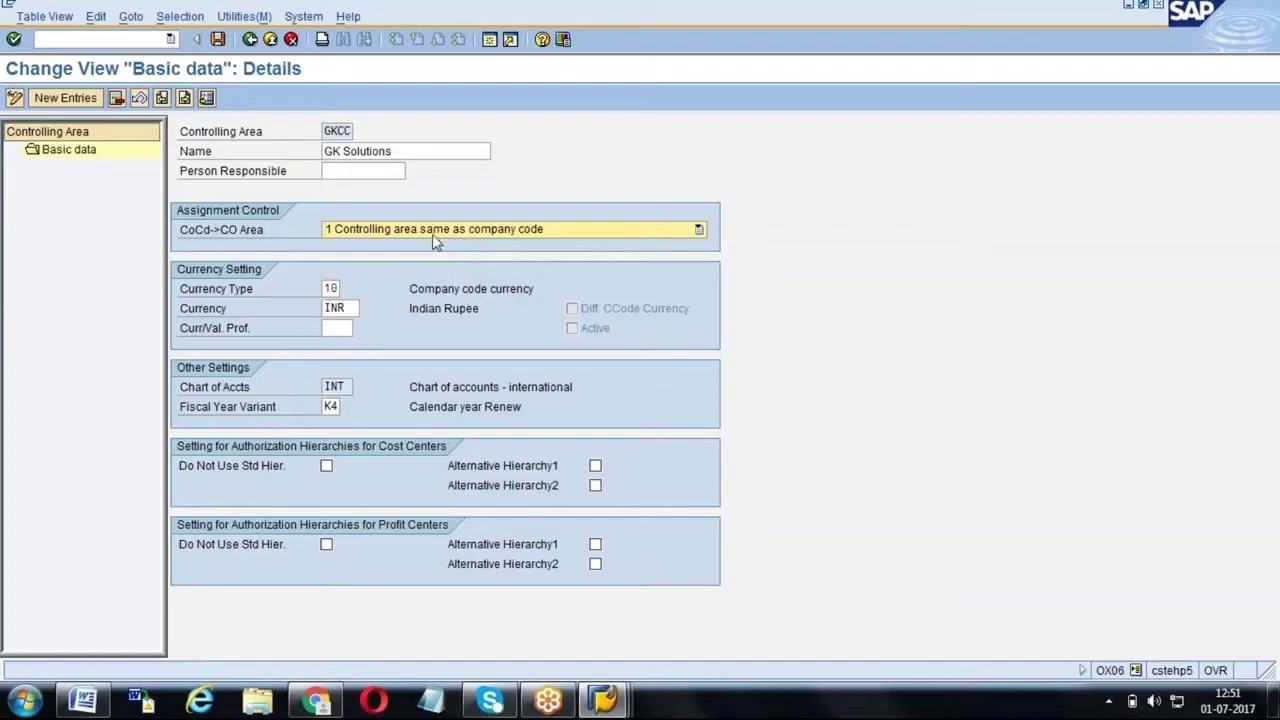
click(342, 308)
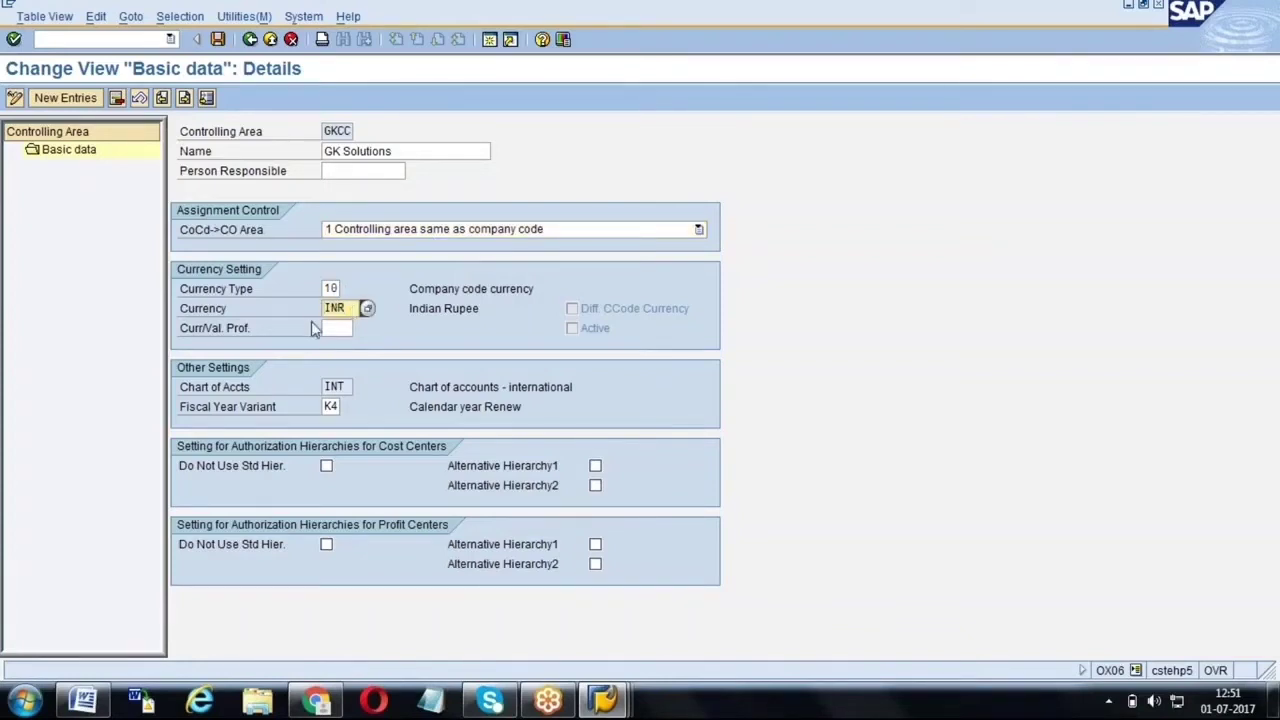
click(331, 408)
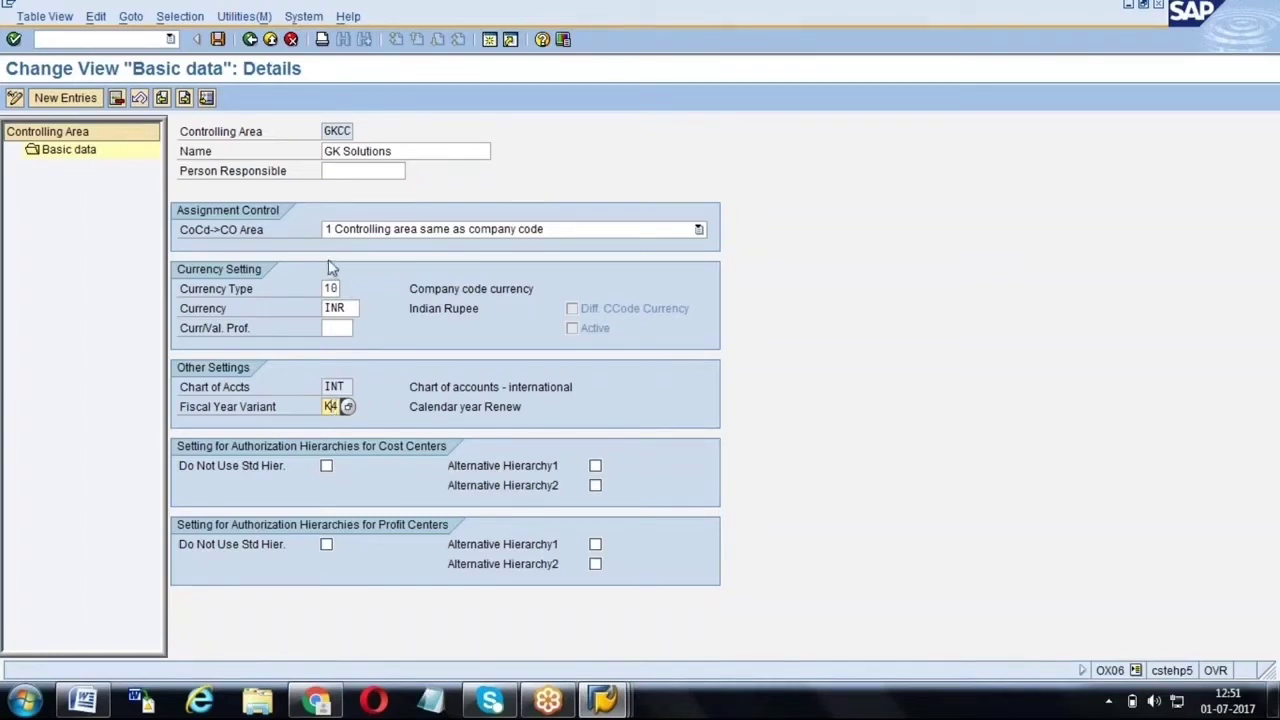
Exit the controlling area maintenance without saving changes and close the activity selection.
click(250, 40)
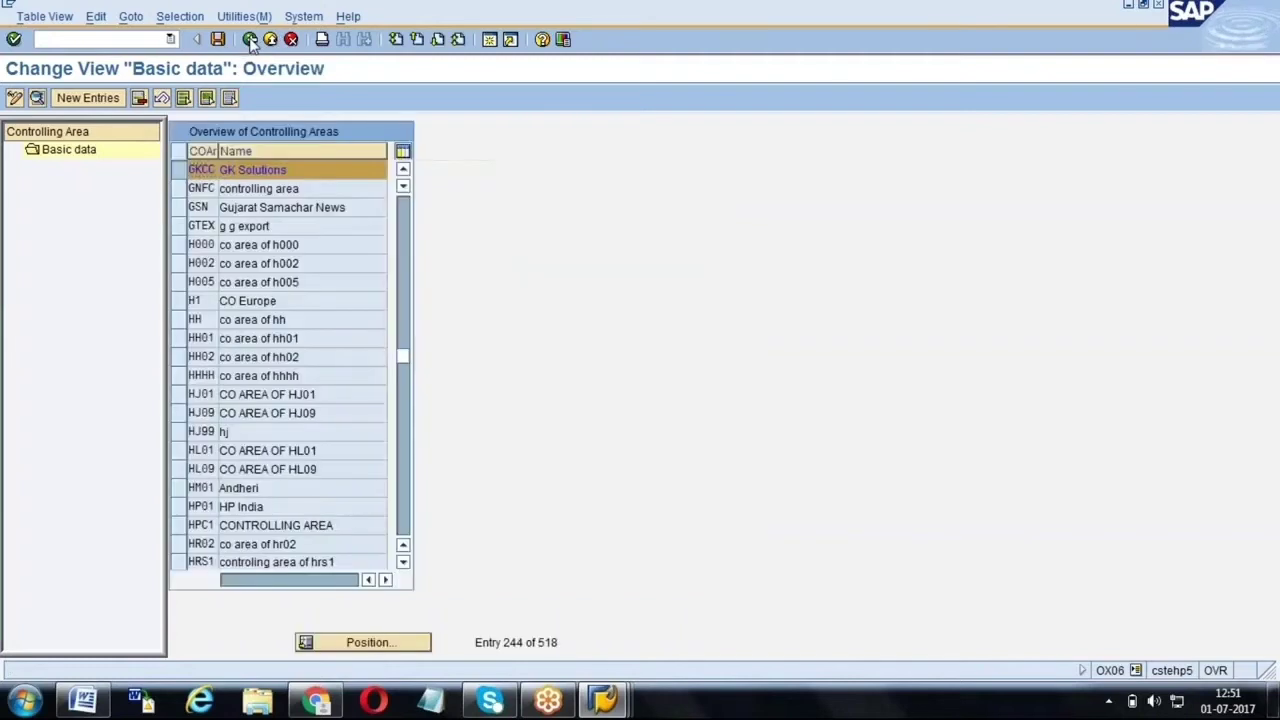
click(250, 40)
click(397, 314)
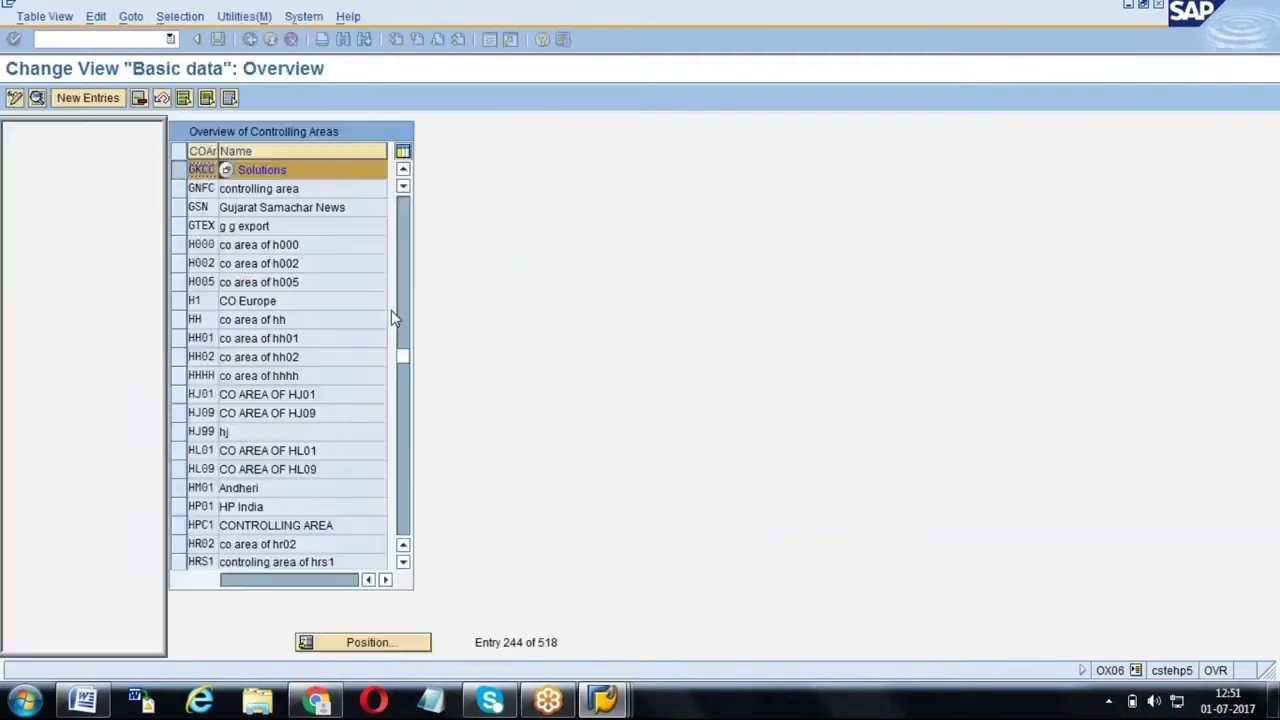
click(250, 39)
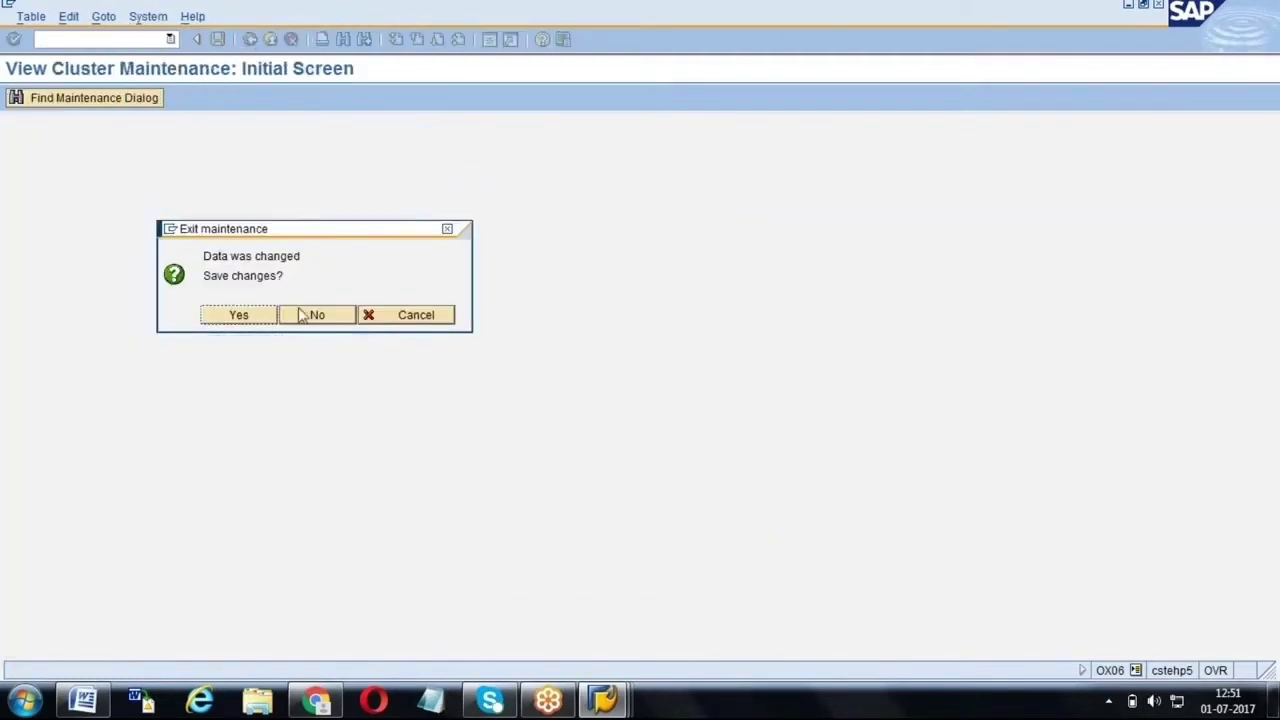
click(310, 316)
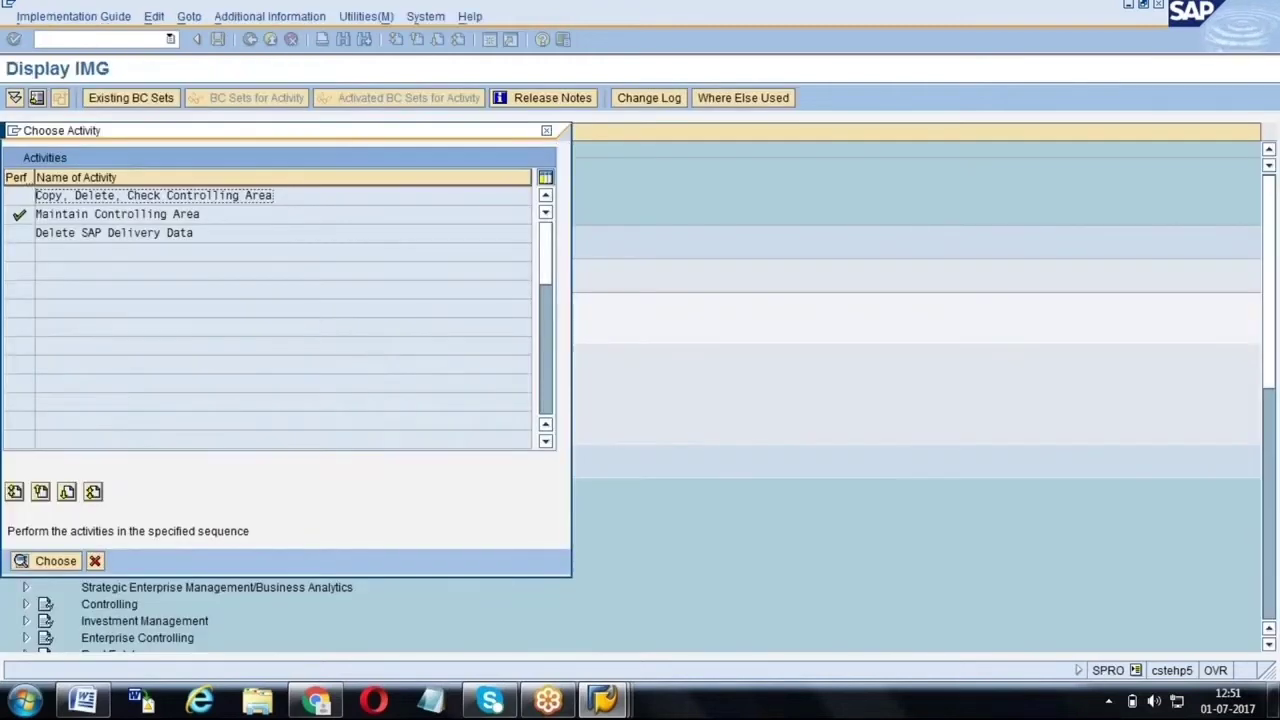
click(96, 561)
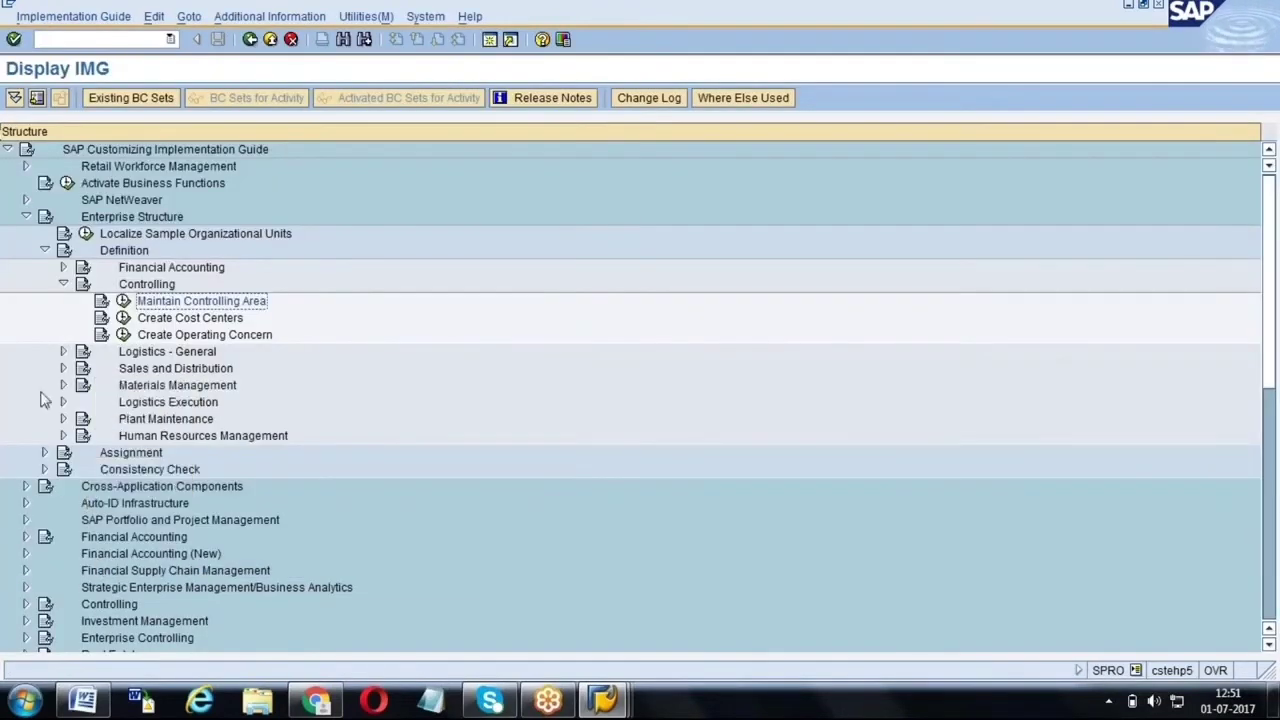
Open the activity for assigning company codes to controlling areas from the Enterprise Structure's Controlling assignments.
click(44, 452)
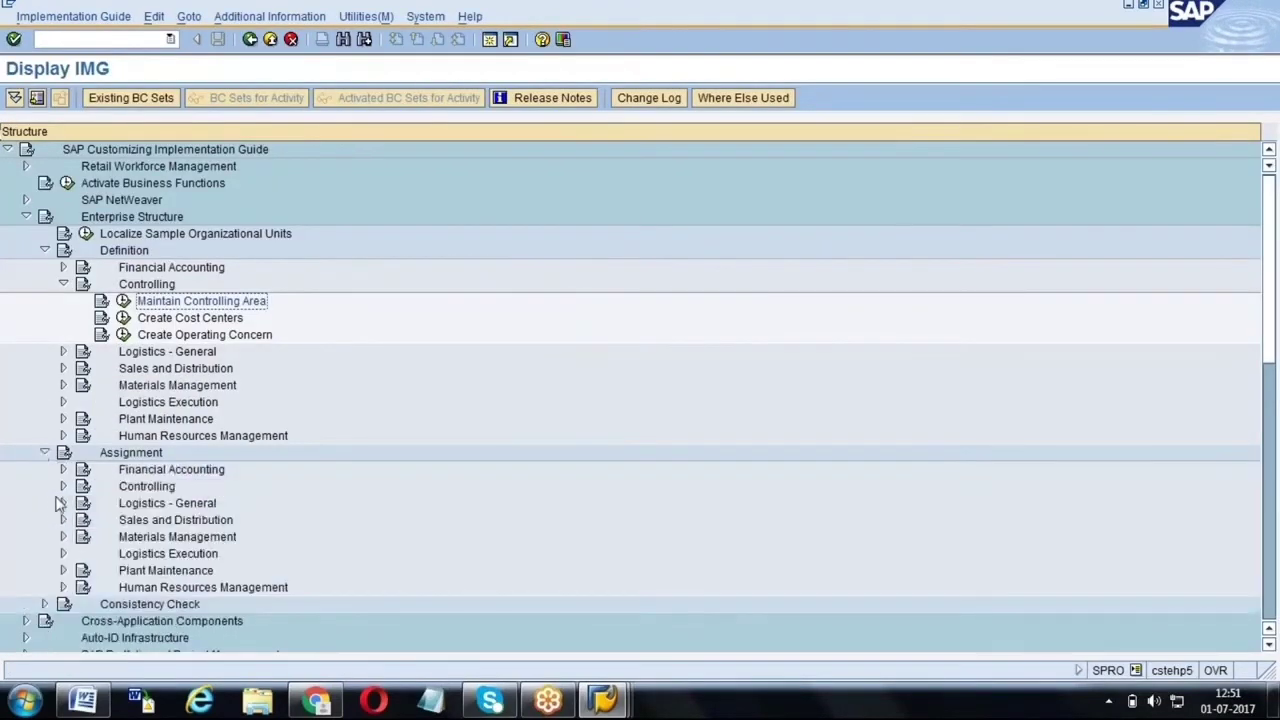
click(62, 487)
click(183, 505)
click(123, 504)
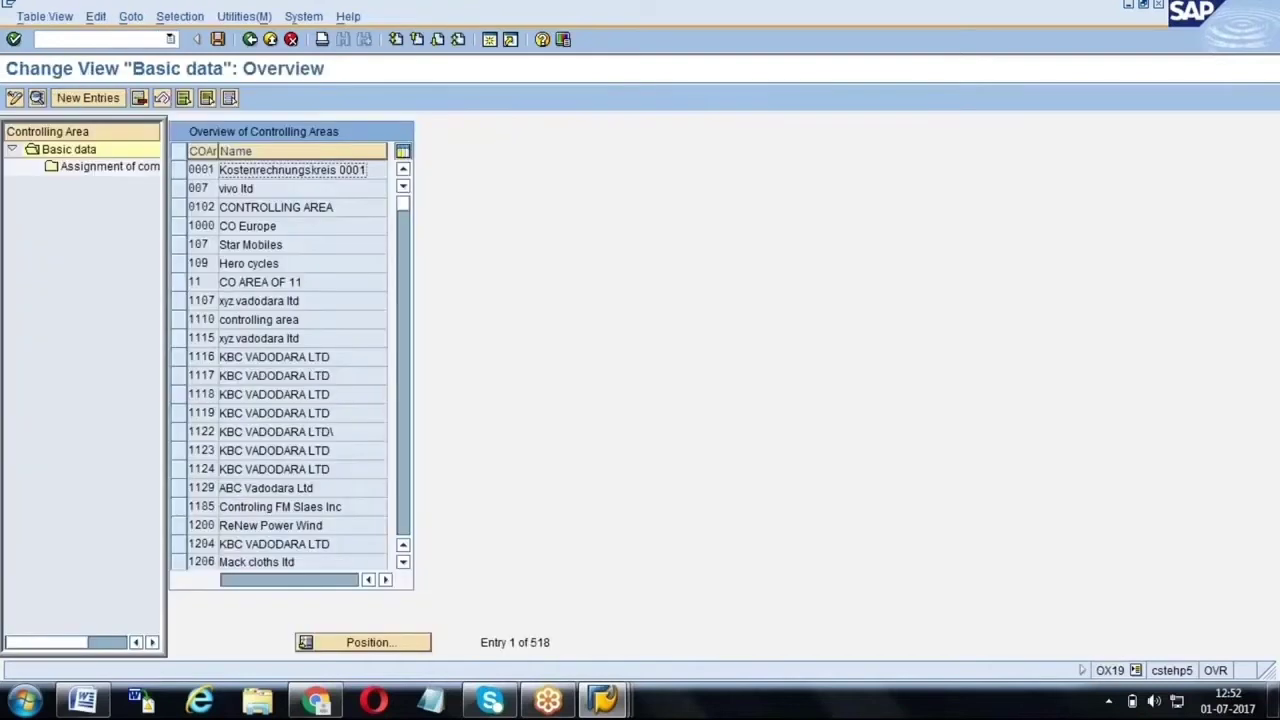
Find controlling area GKCC and examine its assigned company codes.
click(366, 645)
text(kgcc)
key(Return)
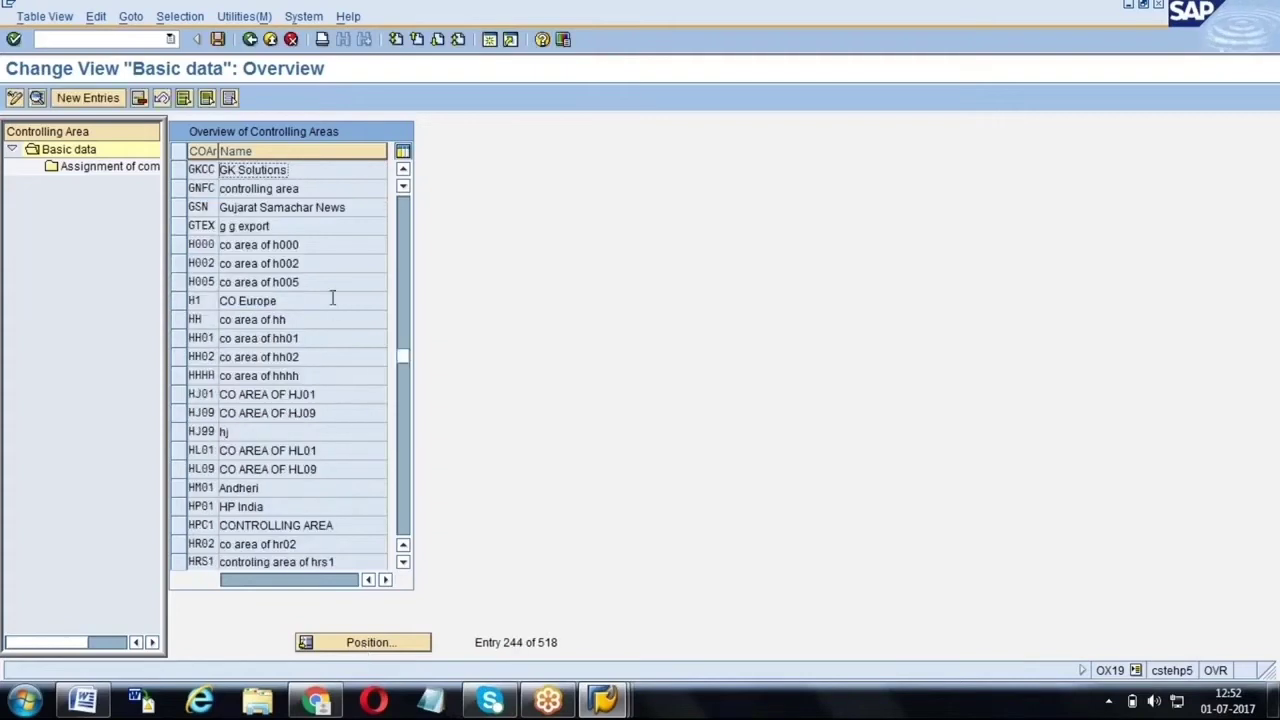
click(190, 172)
double_click(97, 170)
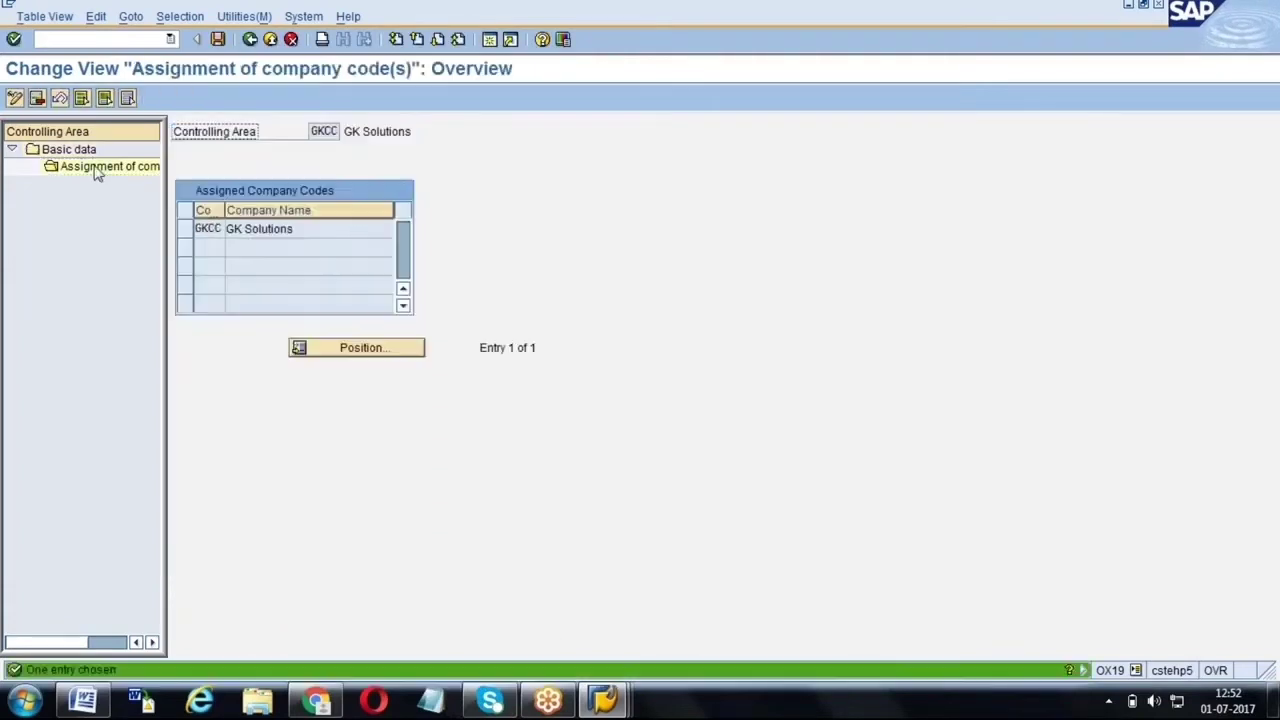
click(208, 232)
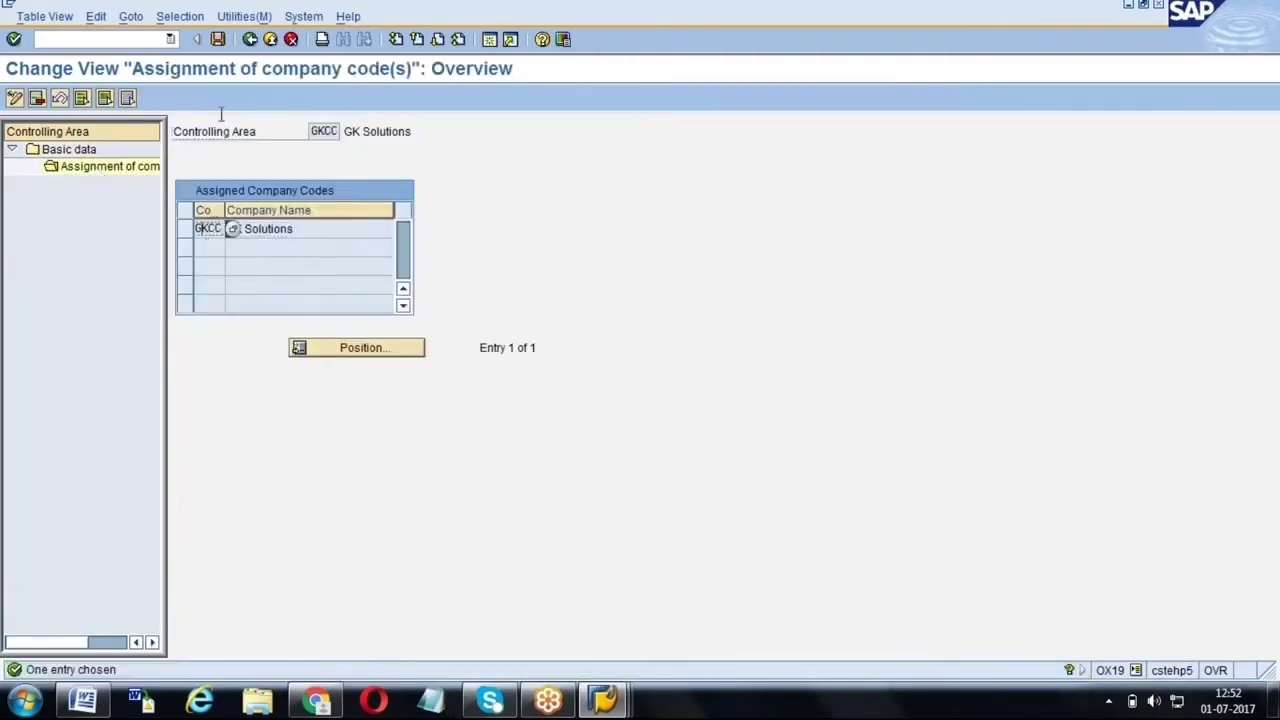
Back out of the company code assignment to SAP Easy Access and start transaction KS01 for creating a cost center.
click(250, 40)
click(250, 40)
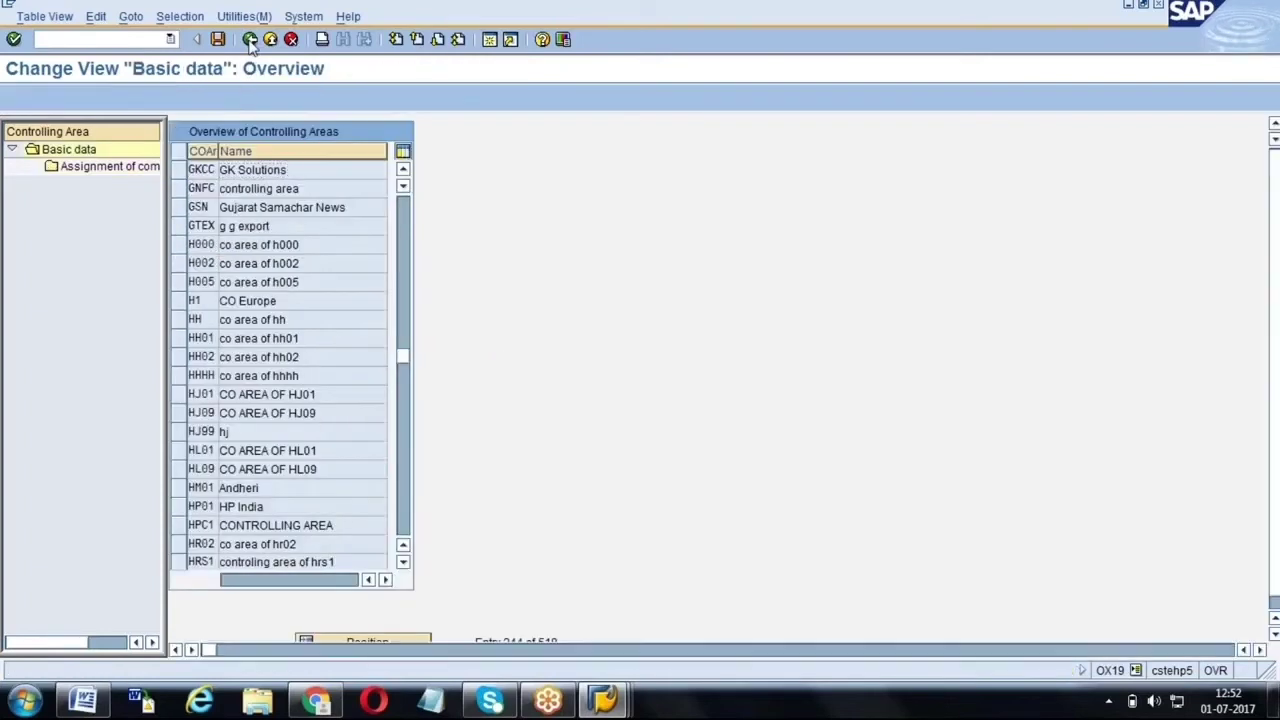
click(250, 40)
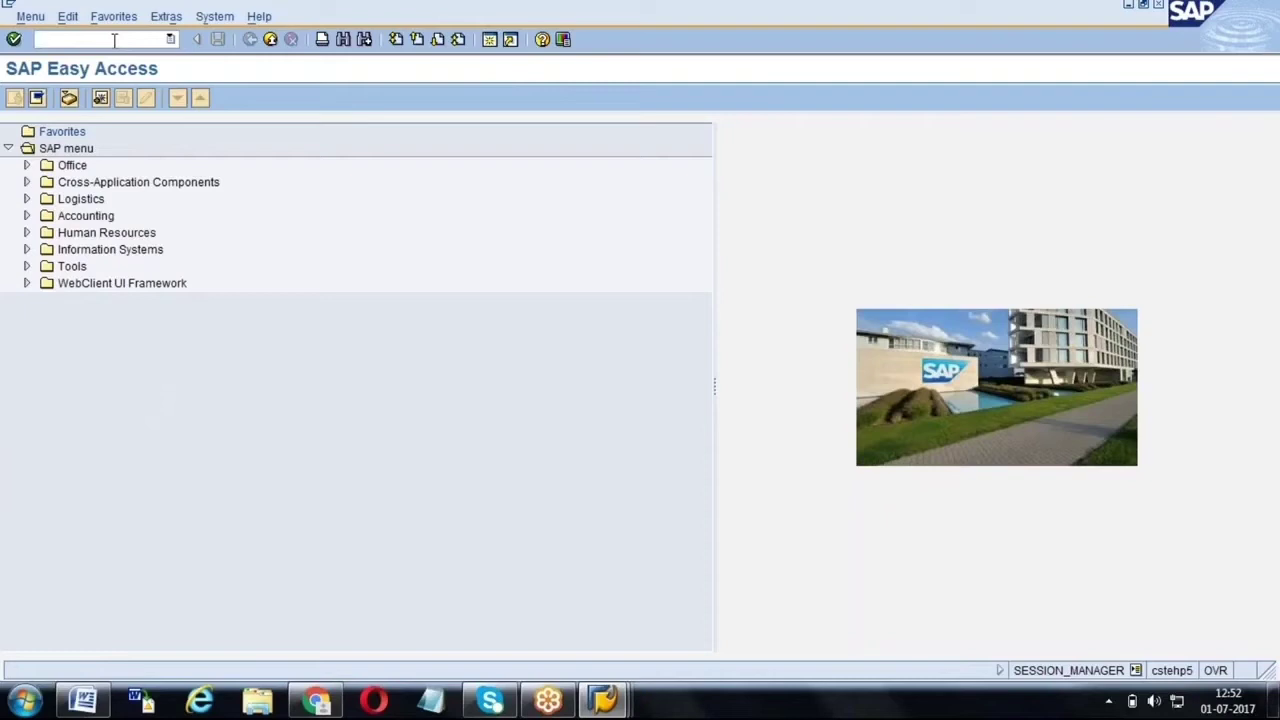
click(114, 40)
text(/n)
text(ks01)
key(Return)
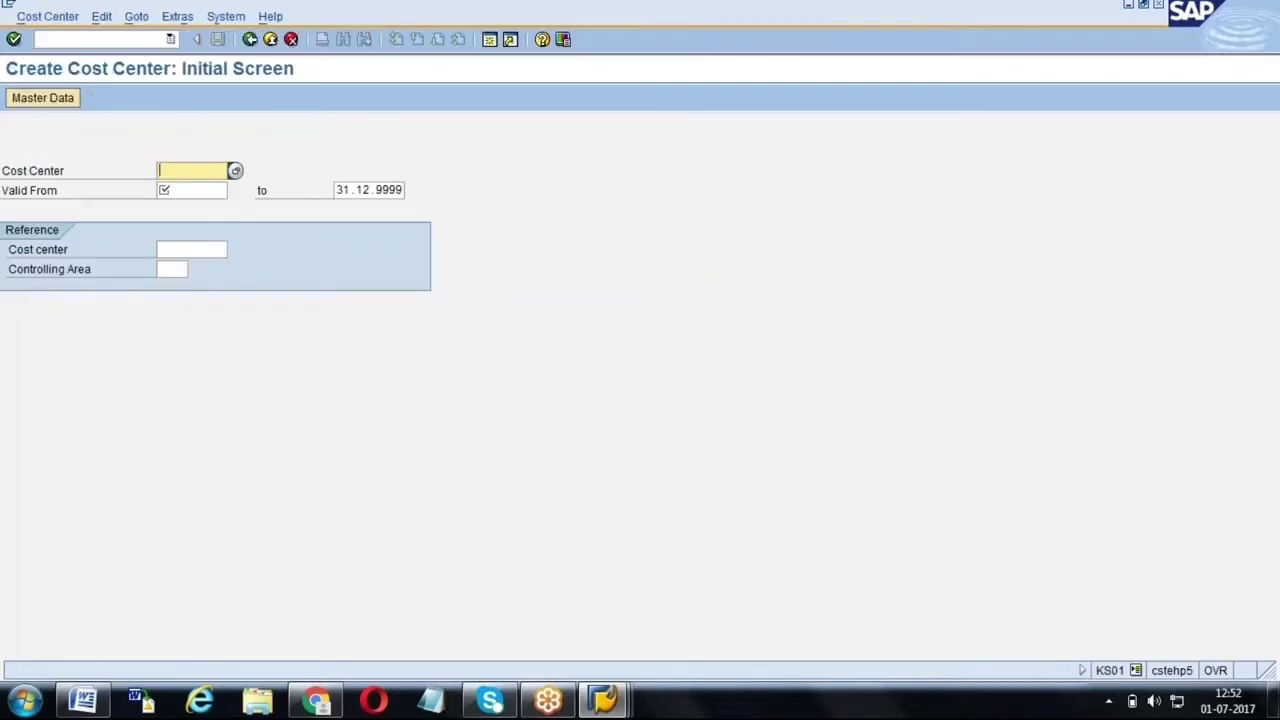
Start cost center GKTEST1 valid from 01.07.2017 and proceed to its basic data.
text(GKTEST1)
key(Tab)
text(0)
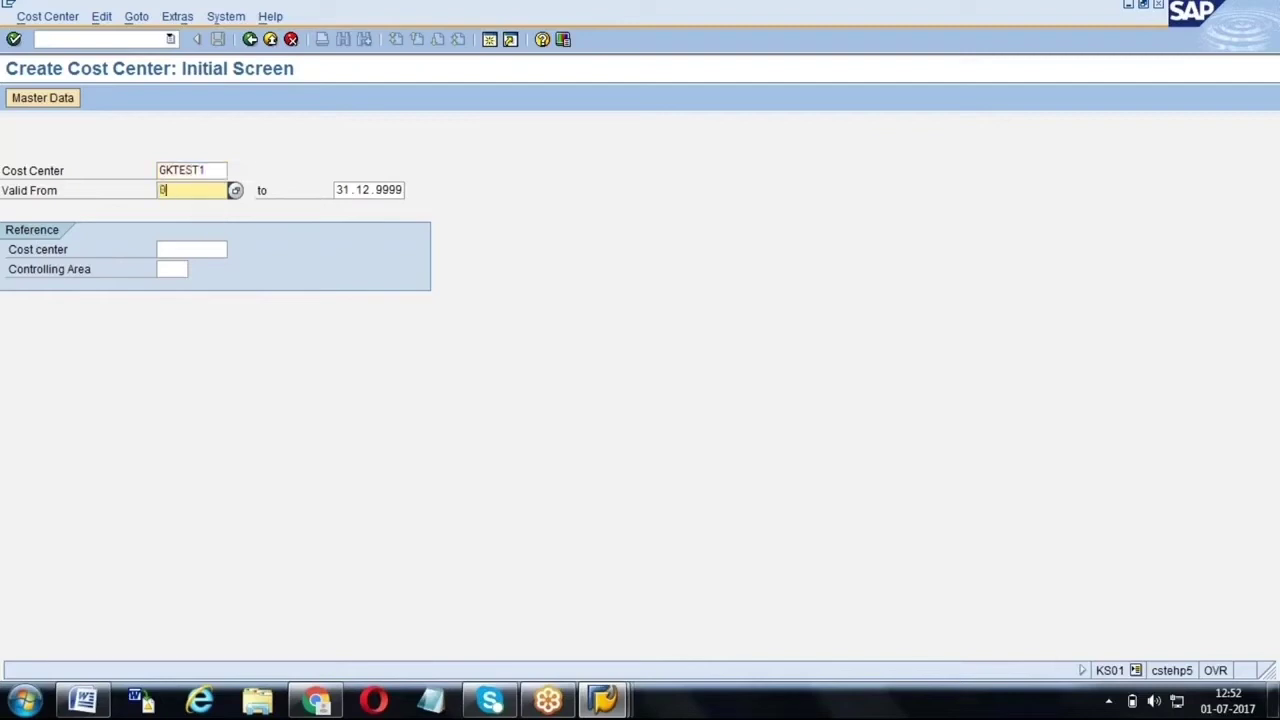
text(1.07.2017)
key(Return)
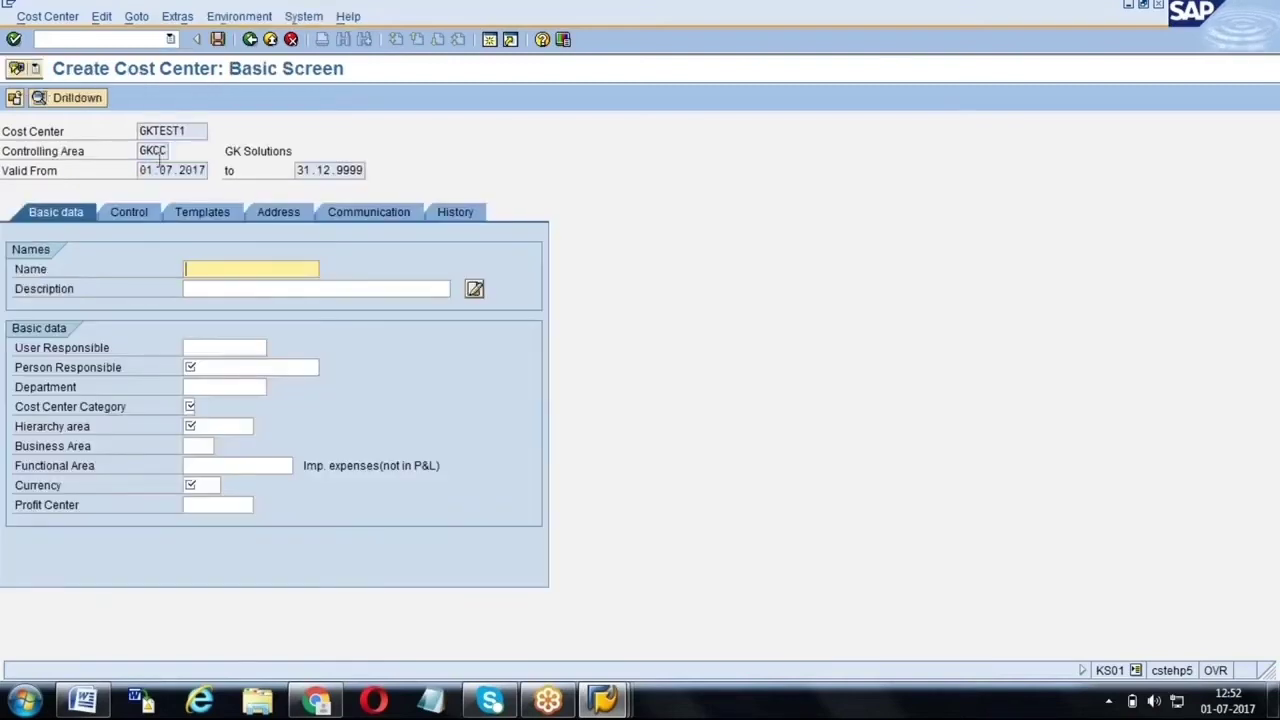
Check the controlling area of the new cost center and enter the name "Test Cost Center".
double_click(160, 150)
click(153, 150)
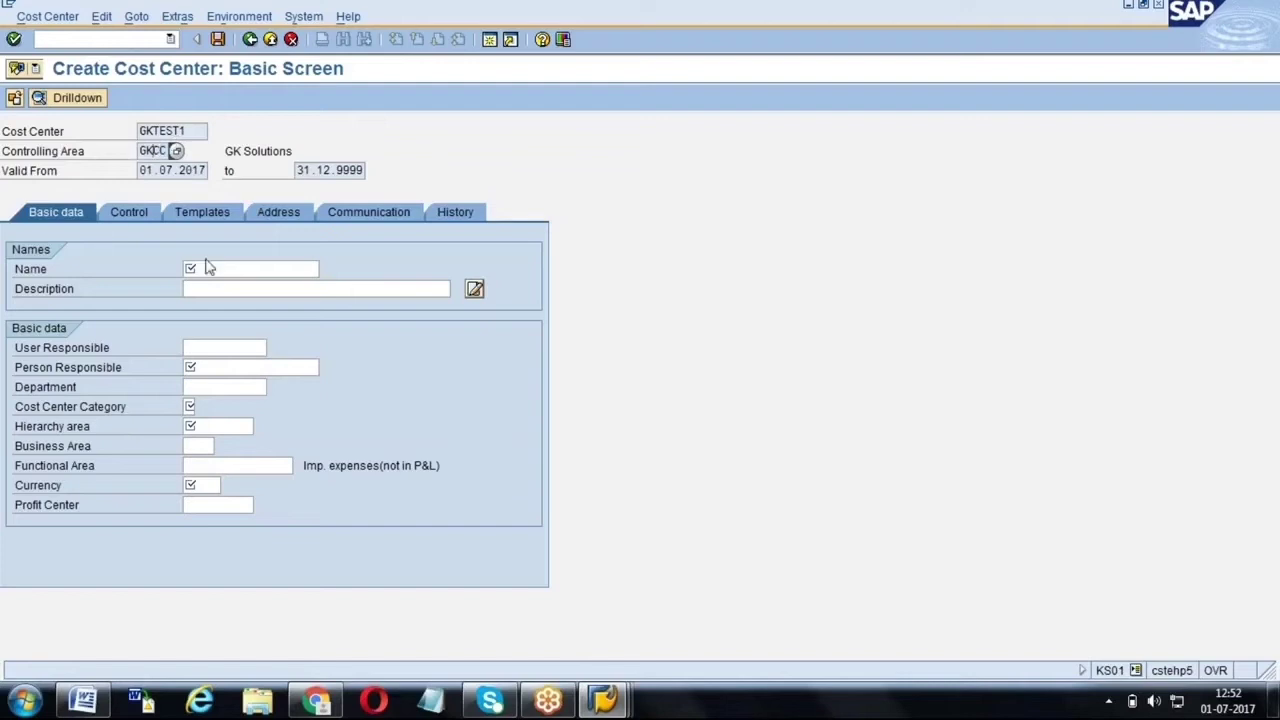
click(207, 268)
text(Tes)
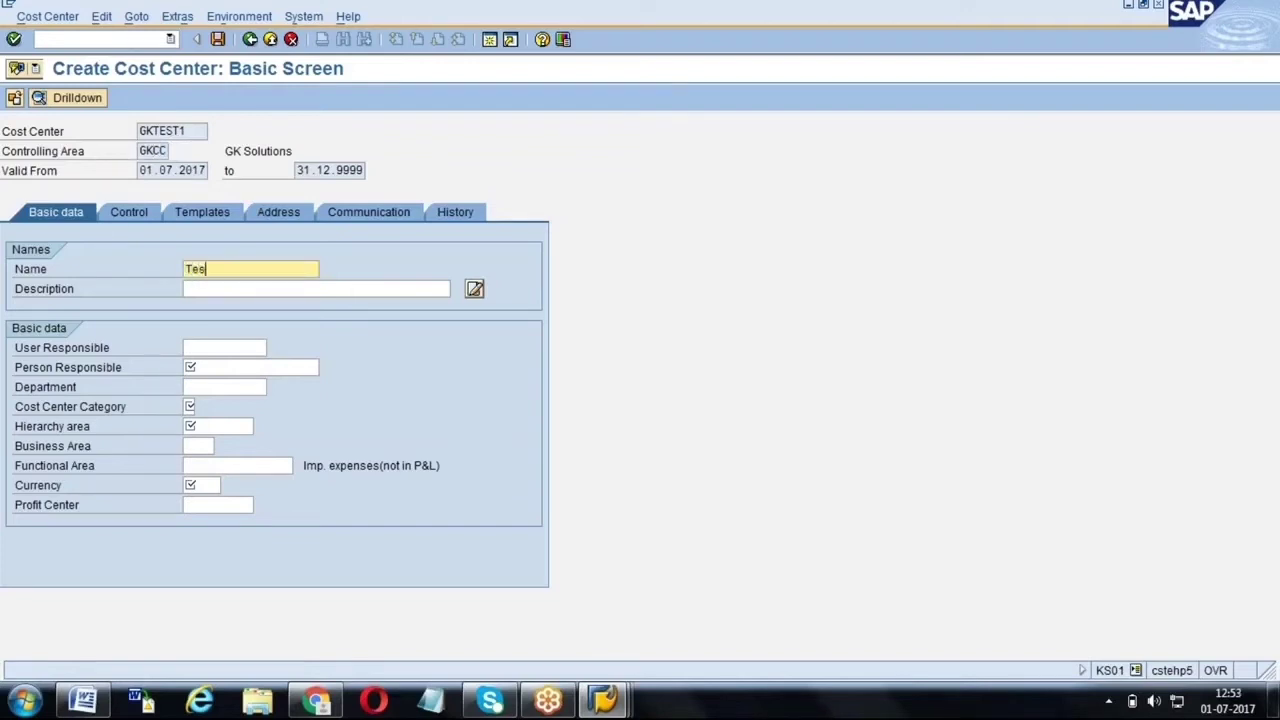
text(t Cost Center)
key(Return)
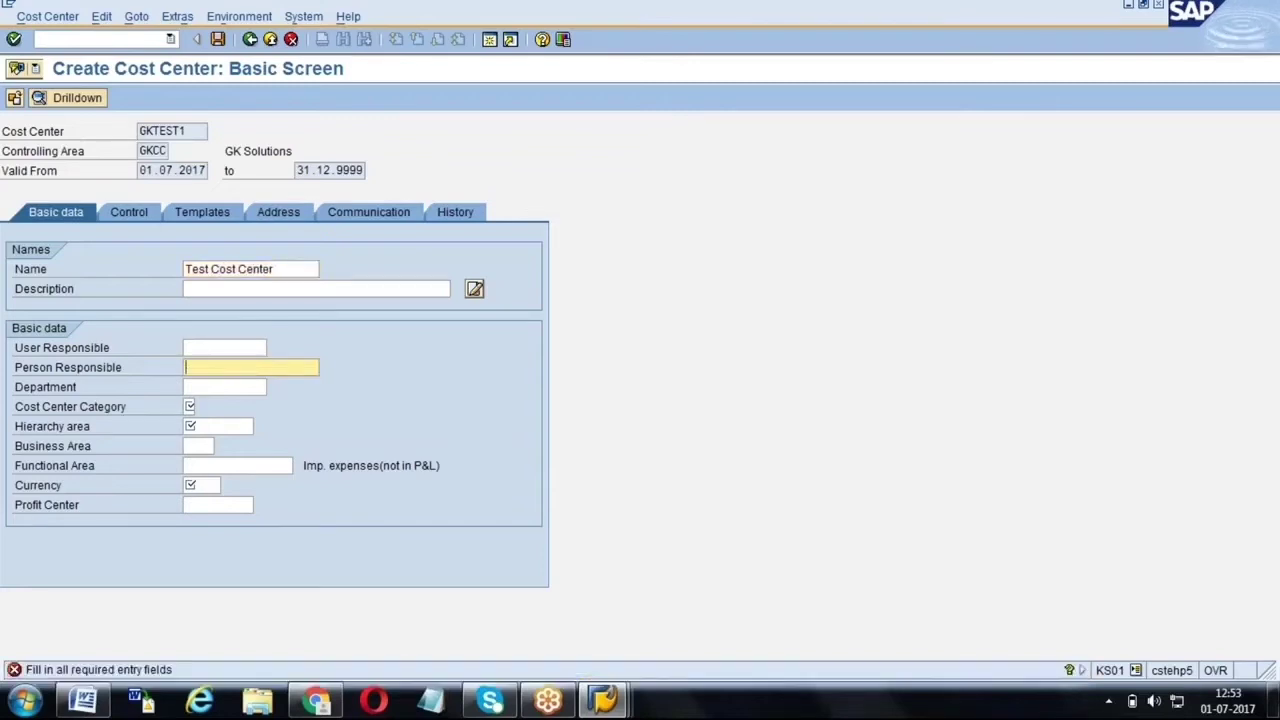
Enter the person responsible for the cost center and set its category to 5, Management.
text(ganesh)
key(Return)
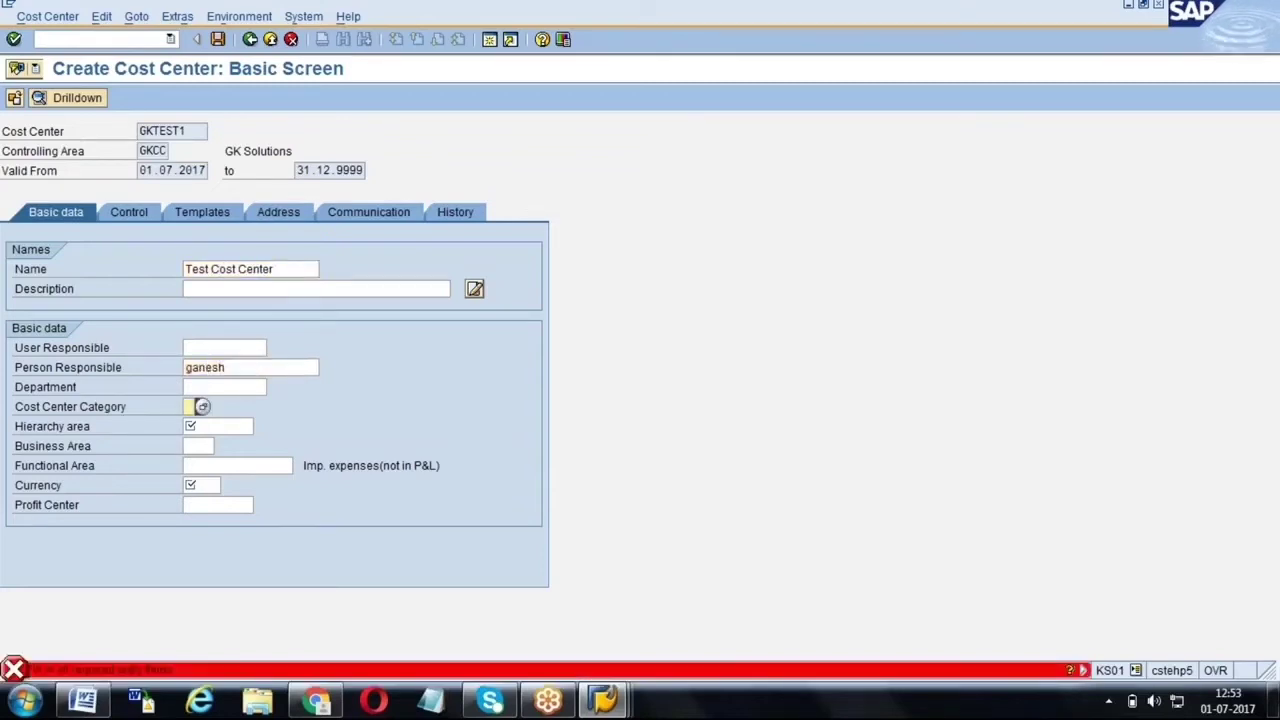
key(F4)
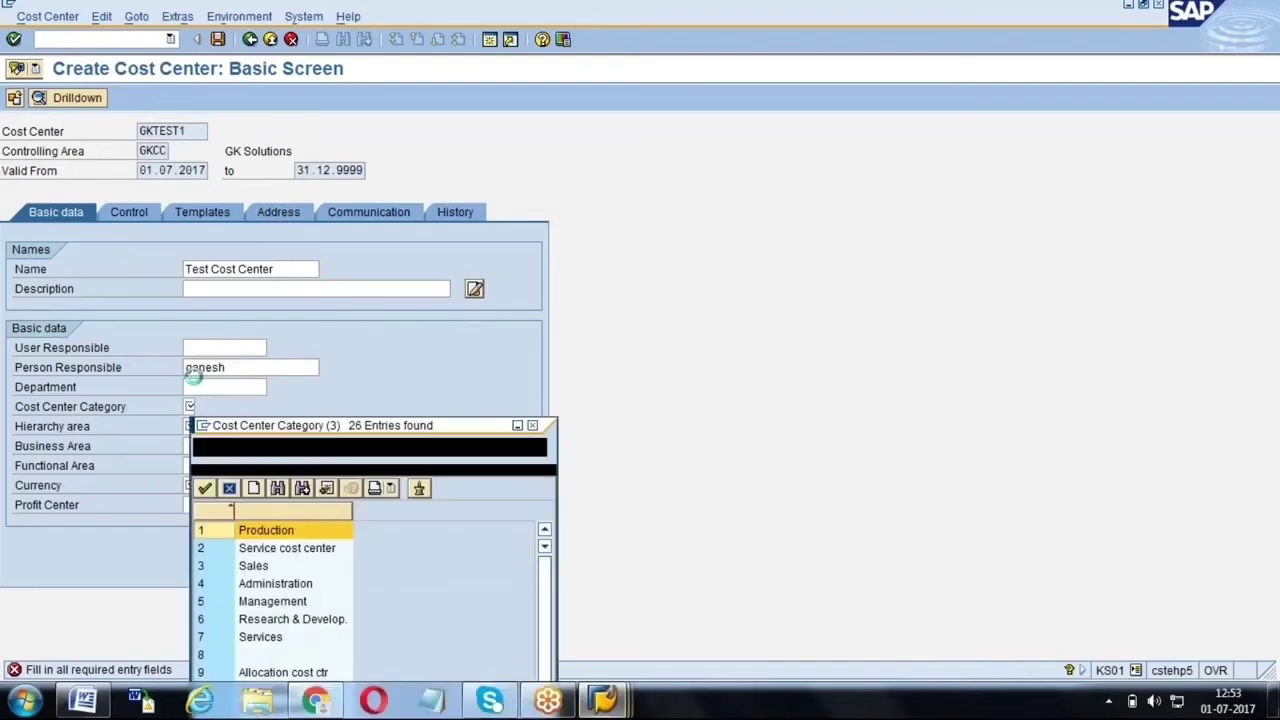
drag(409, 224, 432, 60)
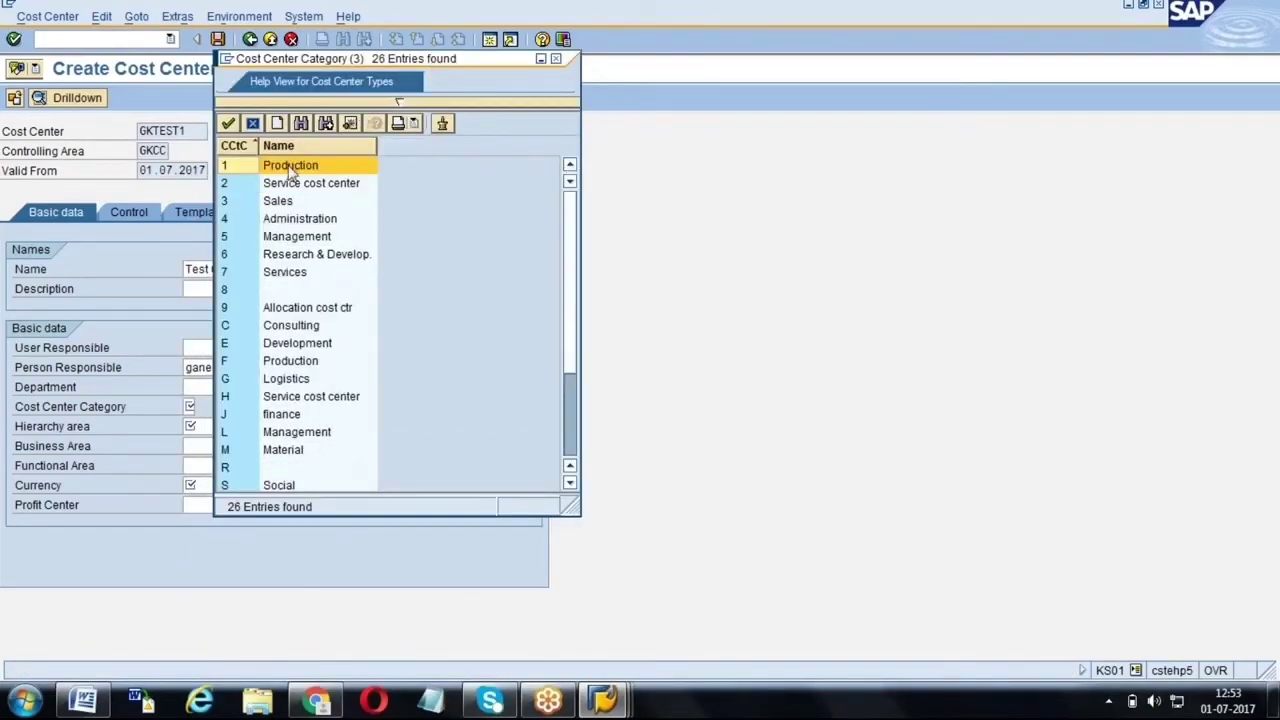
click(290, 222)
double_click(286, 236)
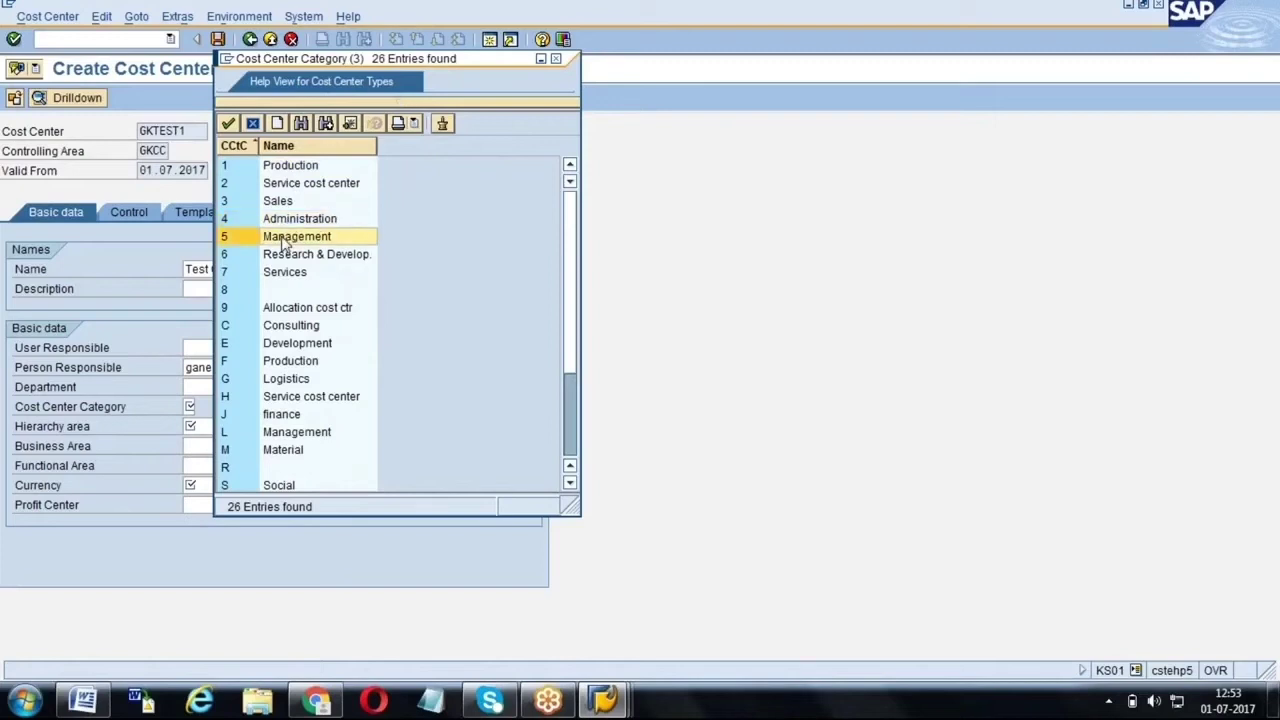
Assign the GK Std Hierarchy group as the hierarchy area and read the help on that field.
click(217, 426)
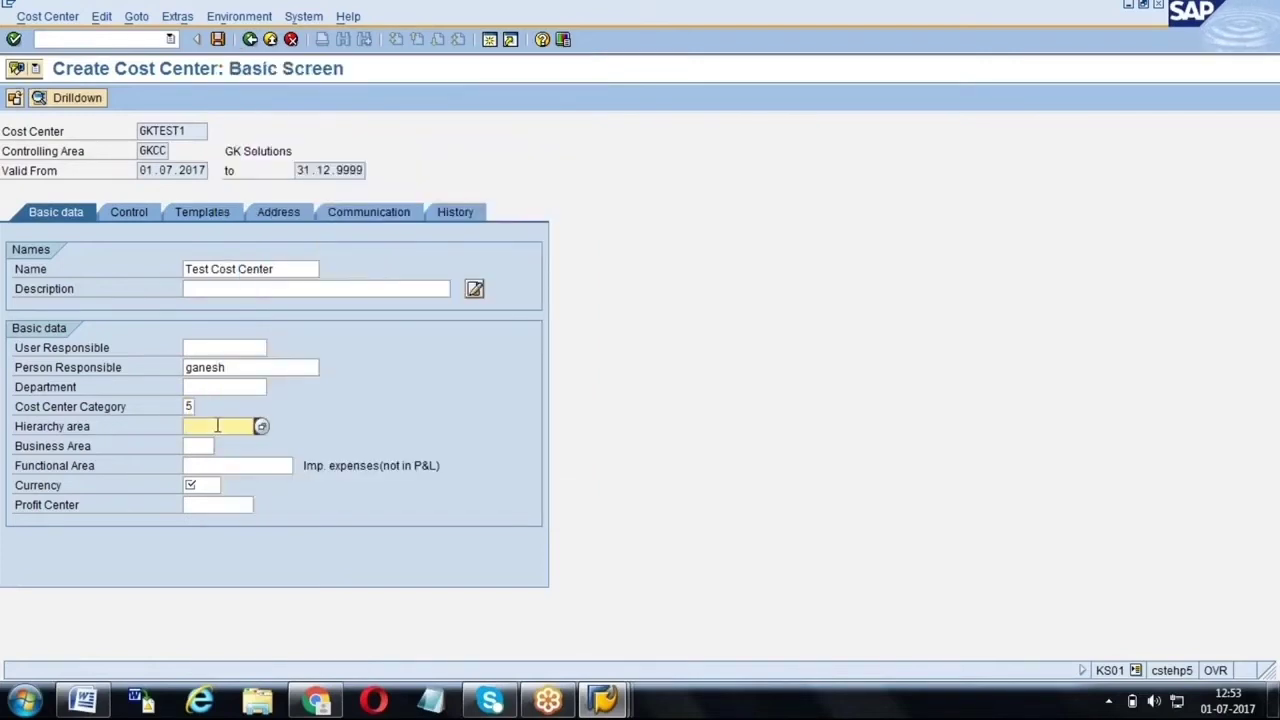
key(F4)
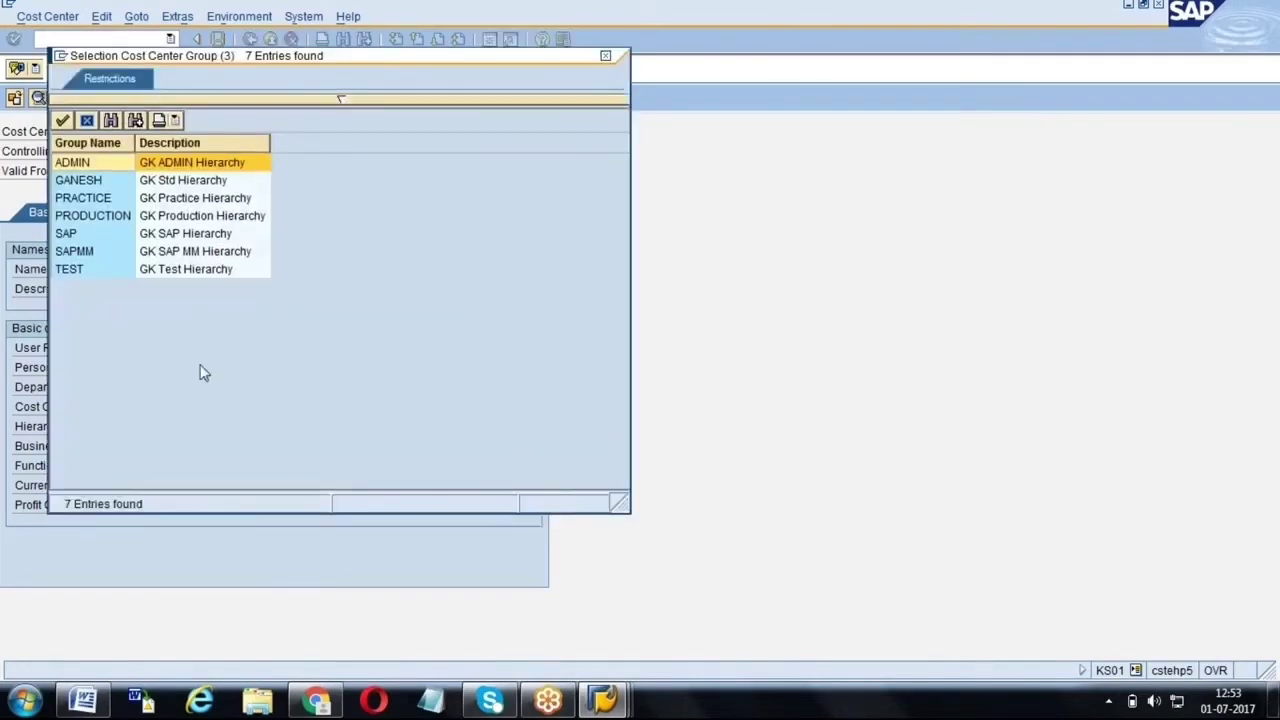
double_click(208, 182)
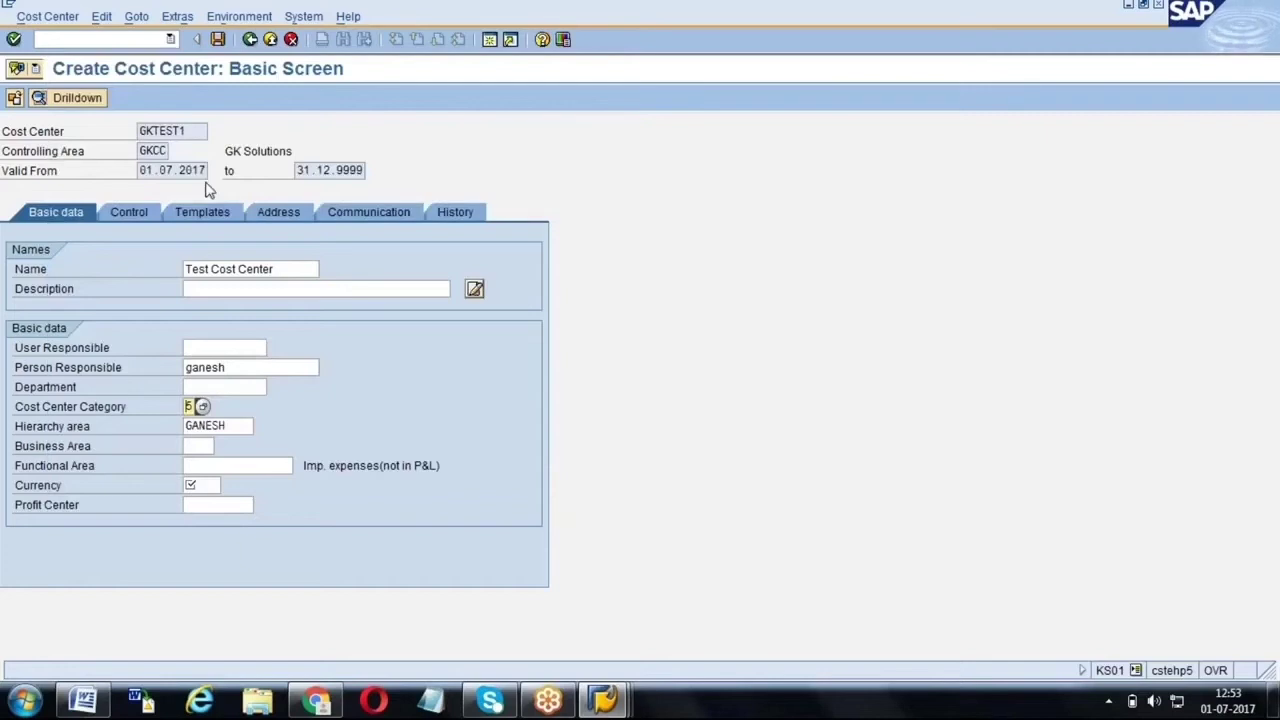
click(220, 428)
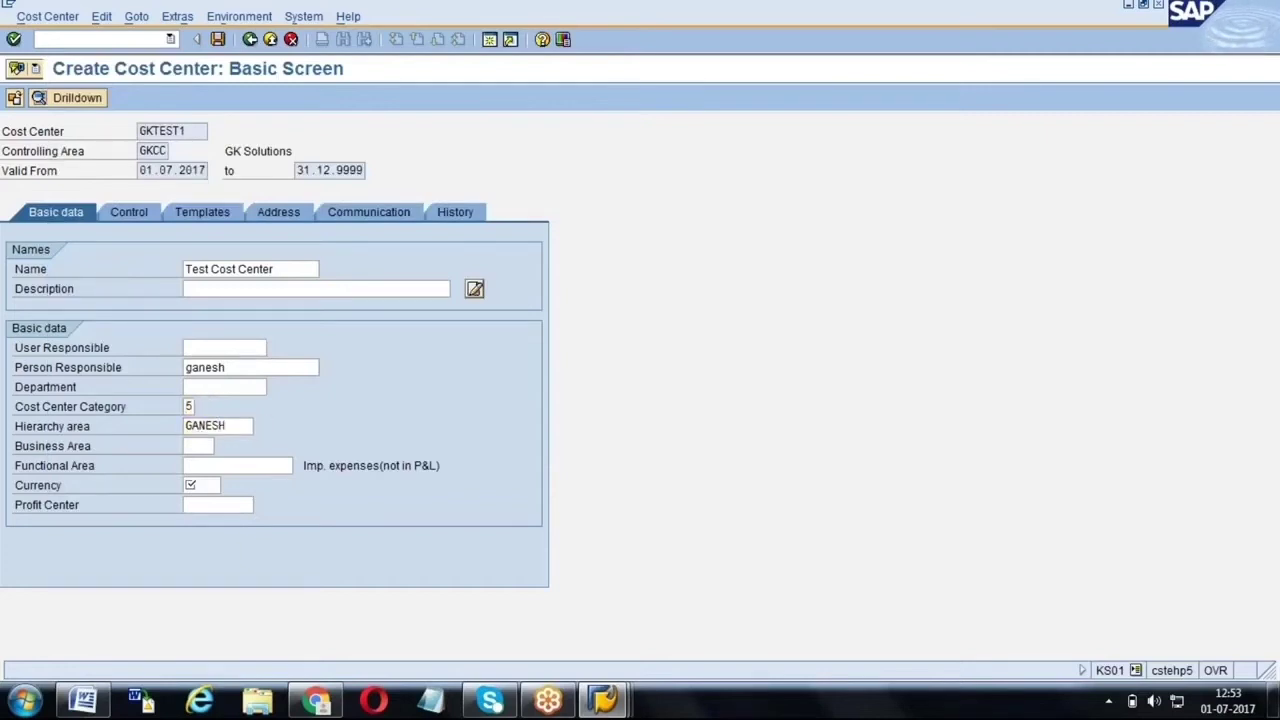
key(F1)
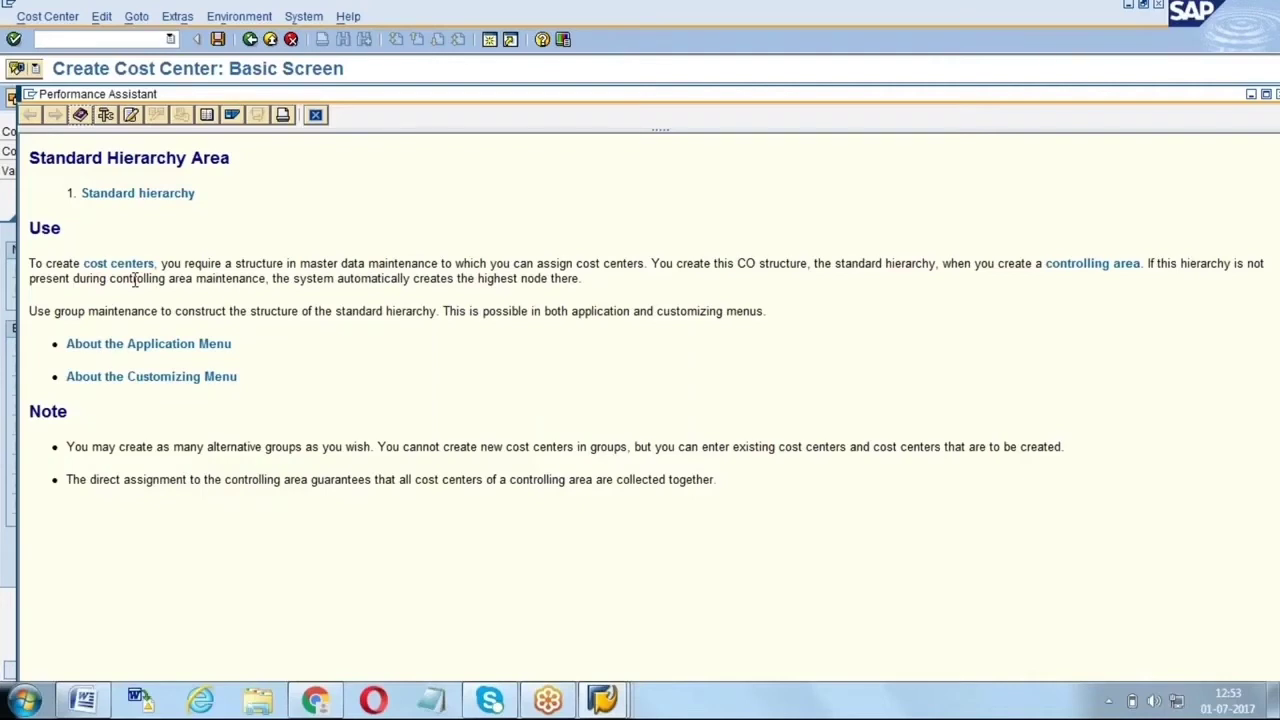
click(316, 116)
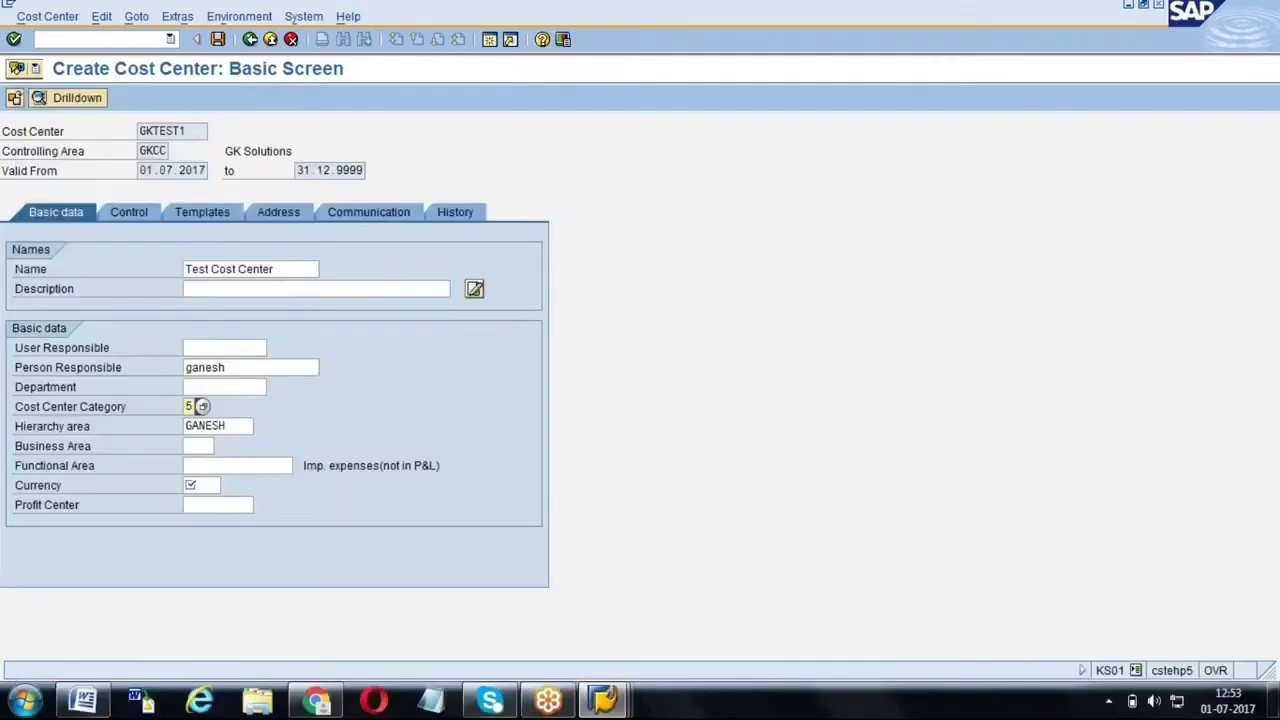
Set the cost center's currency to INR and accept the basic data without a profit center.
click(202, 485)
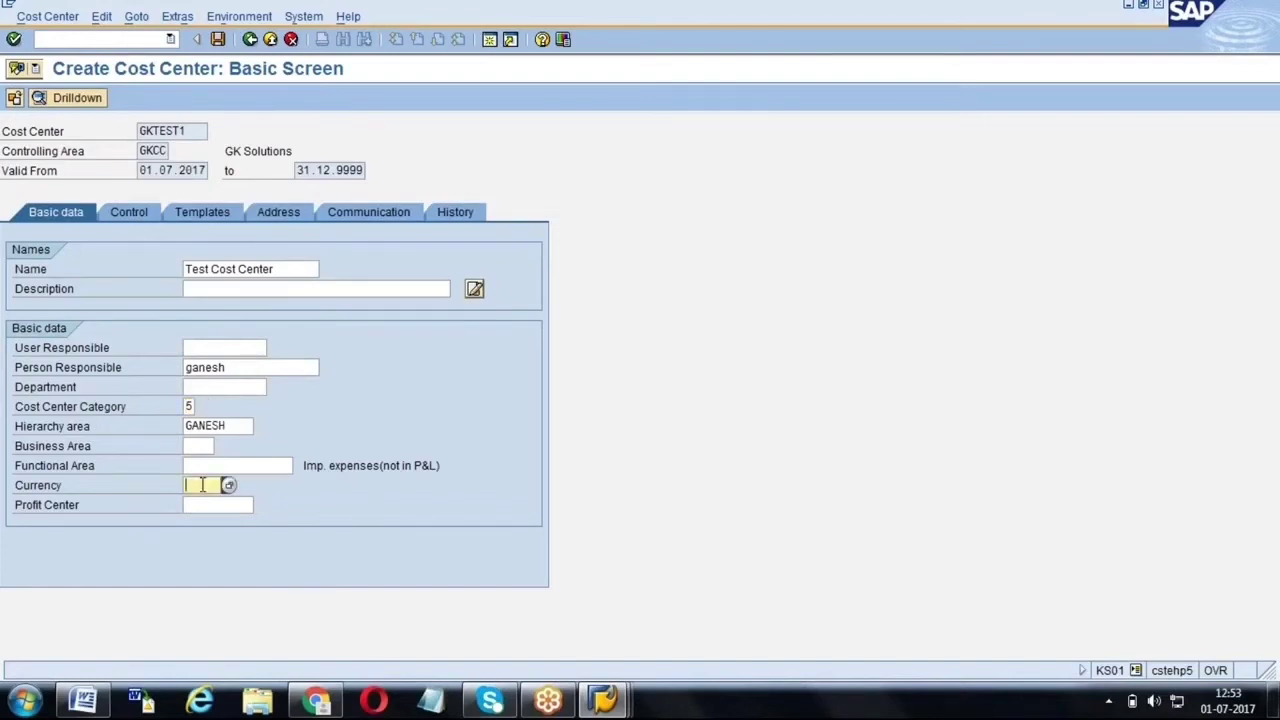
text(INR)
key(Return)
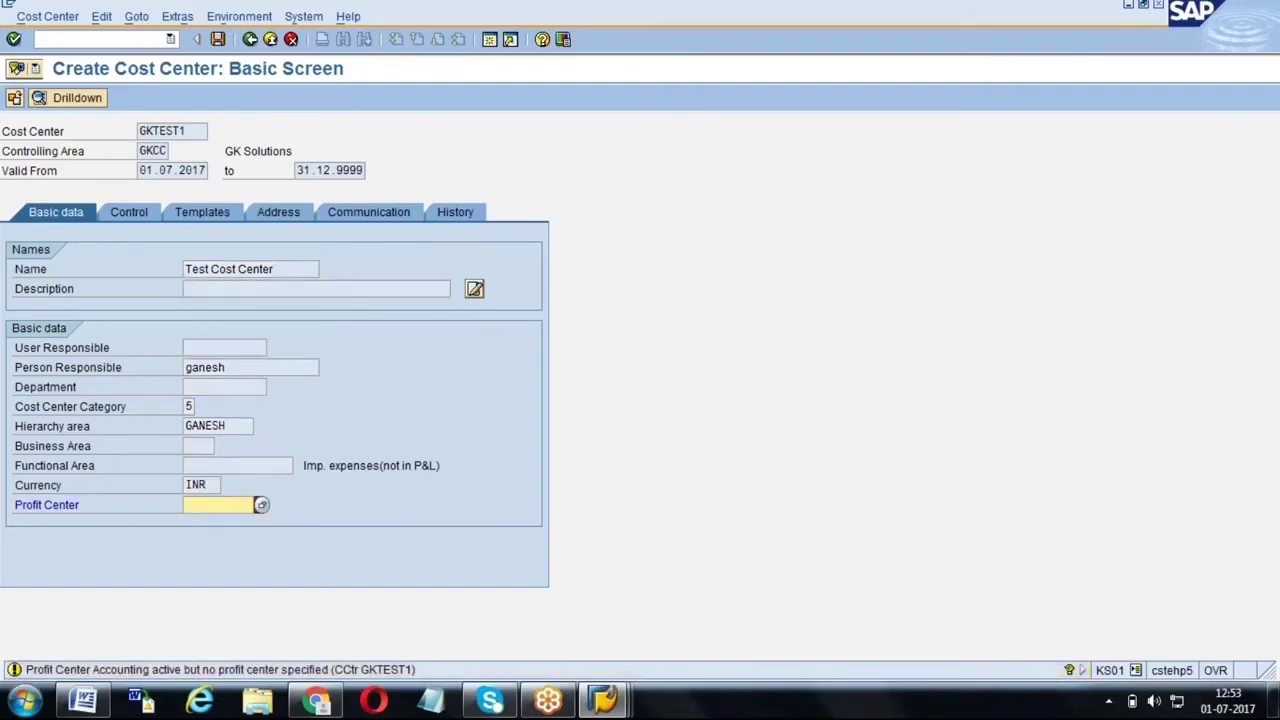
click(265, 515)
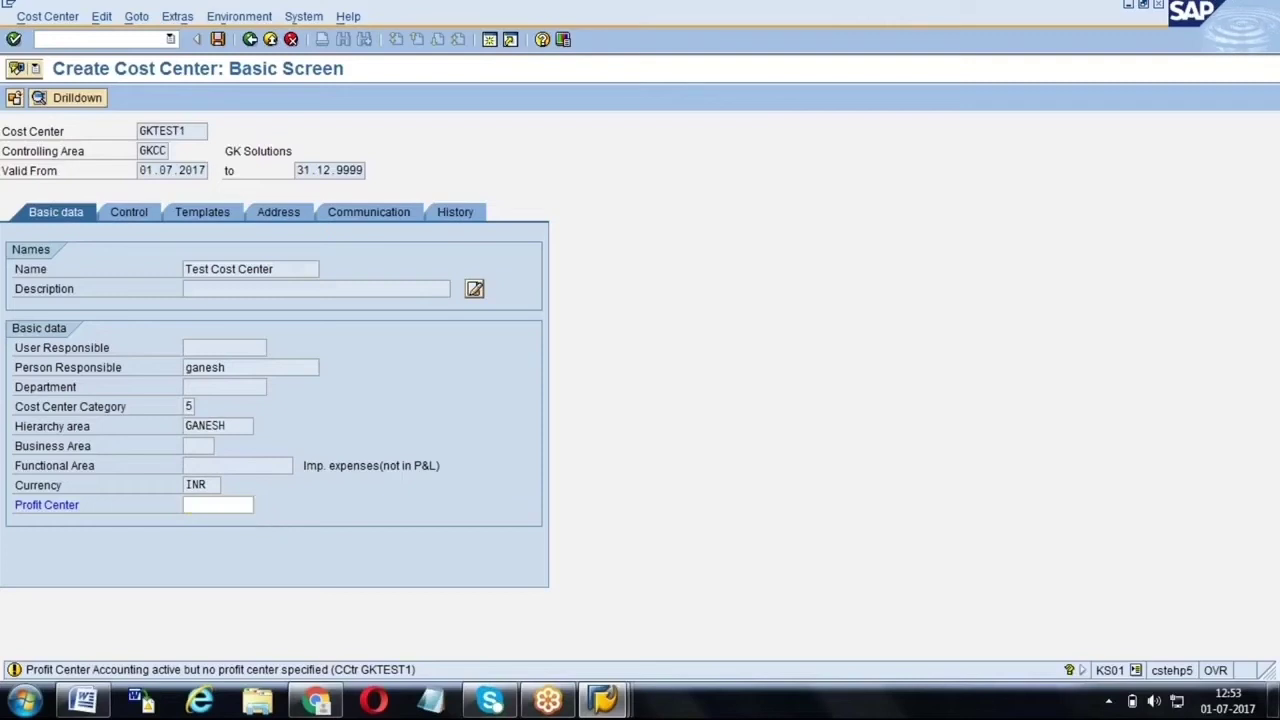
key(Return)
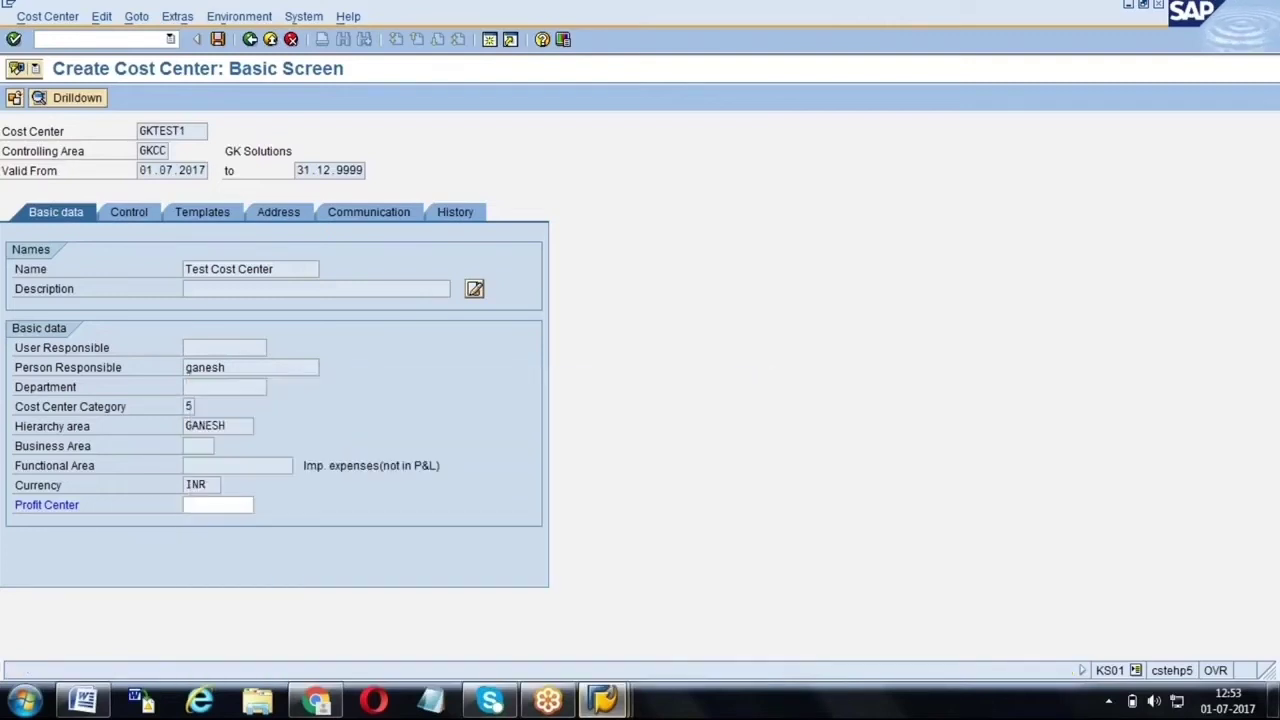
key(Return)
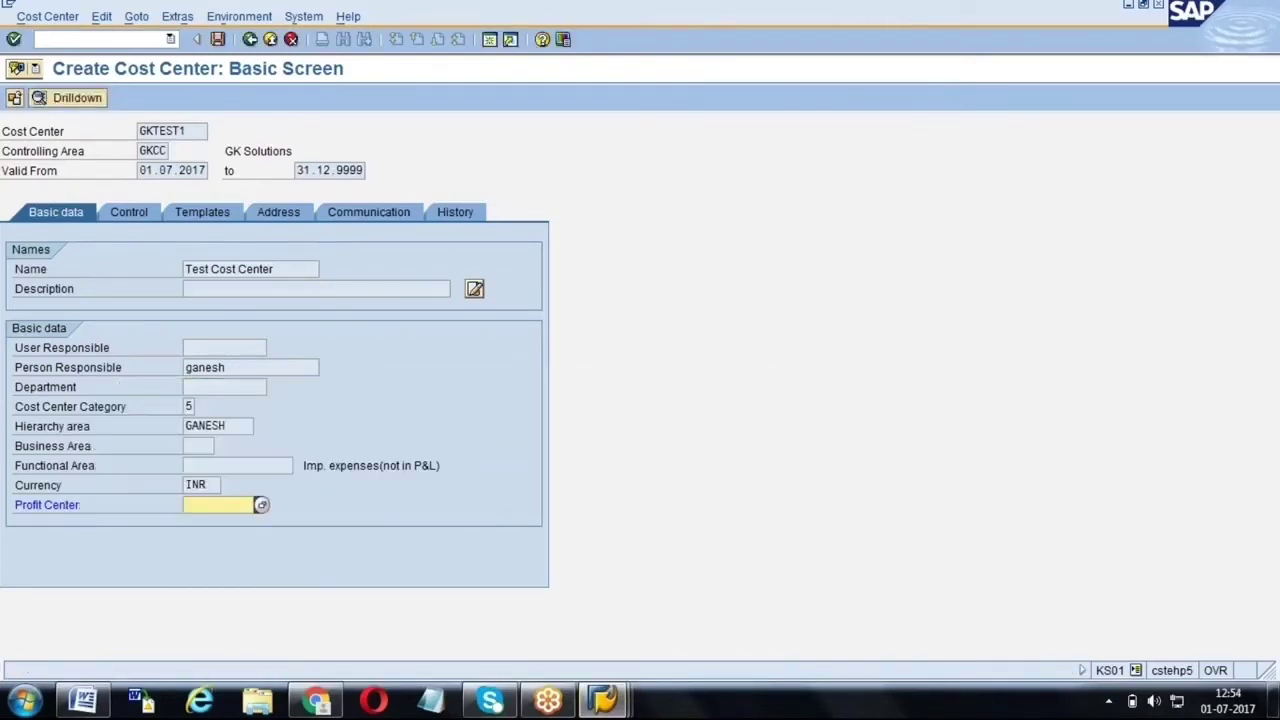
Review the cost center's control indicators, templates, address, communication and history data, and return to the basic data.
click(128, 218)
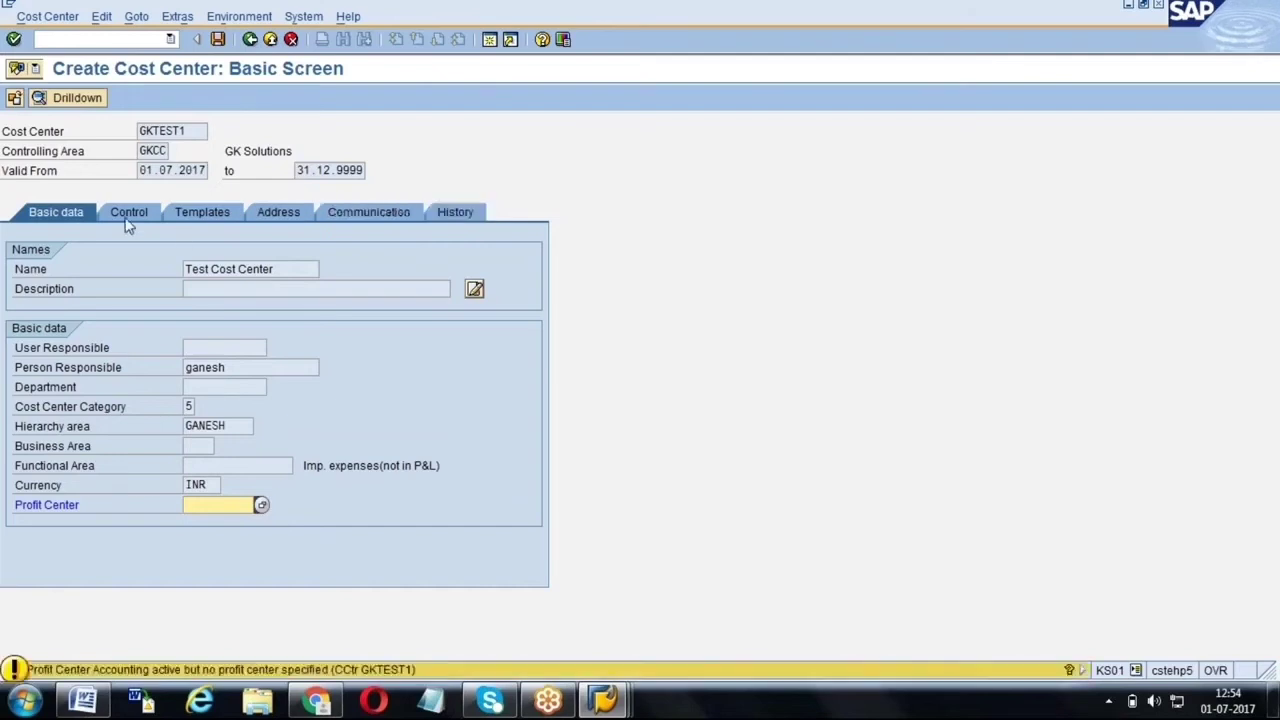
click(128, 222)
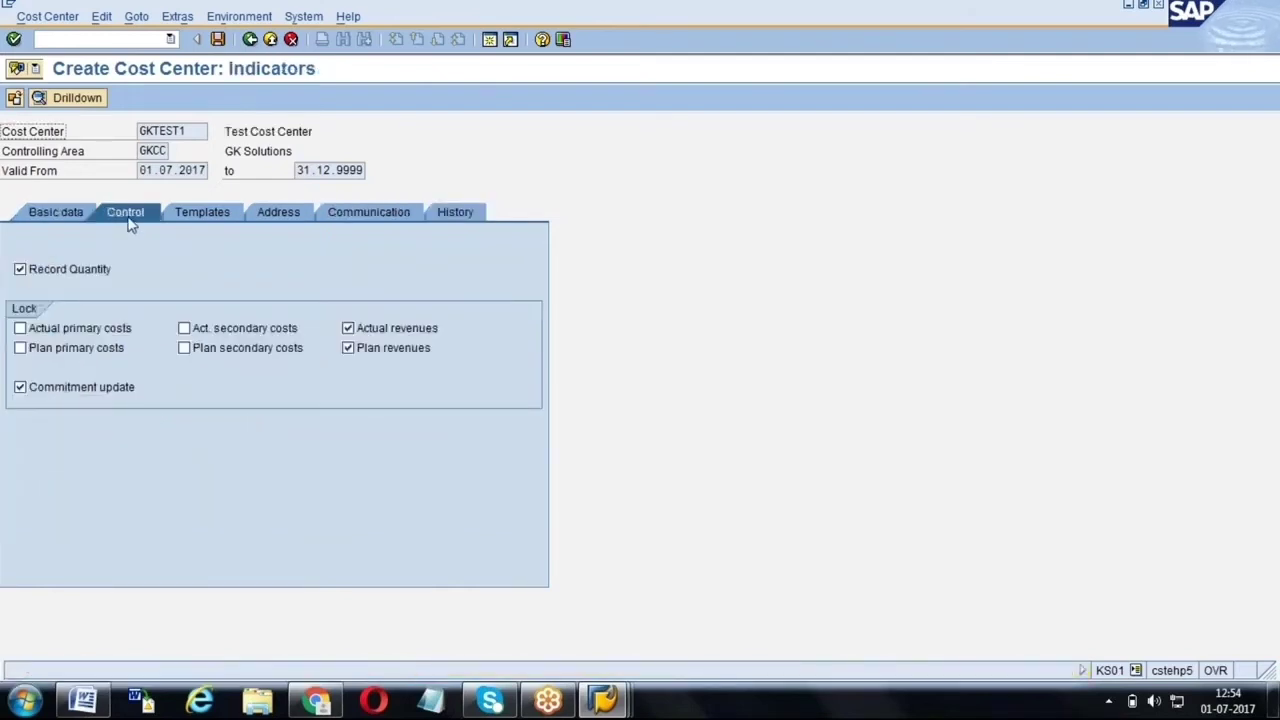
click(208, 216)
click(275, 215)
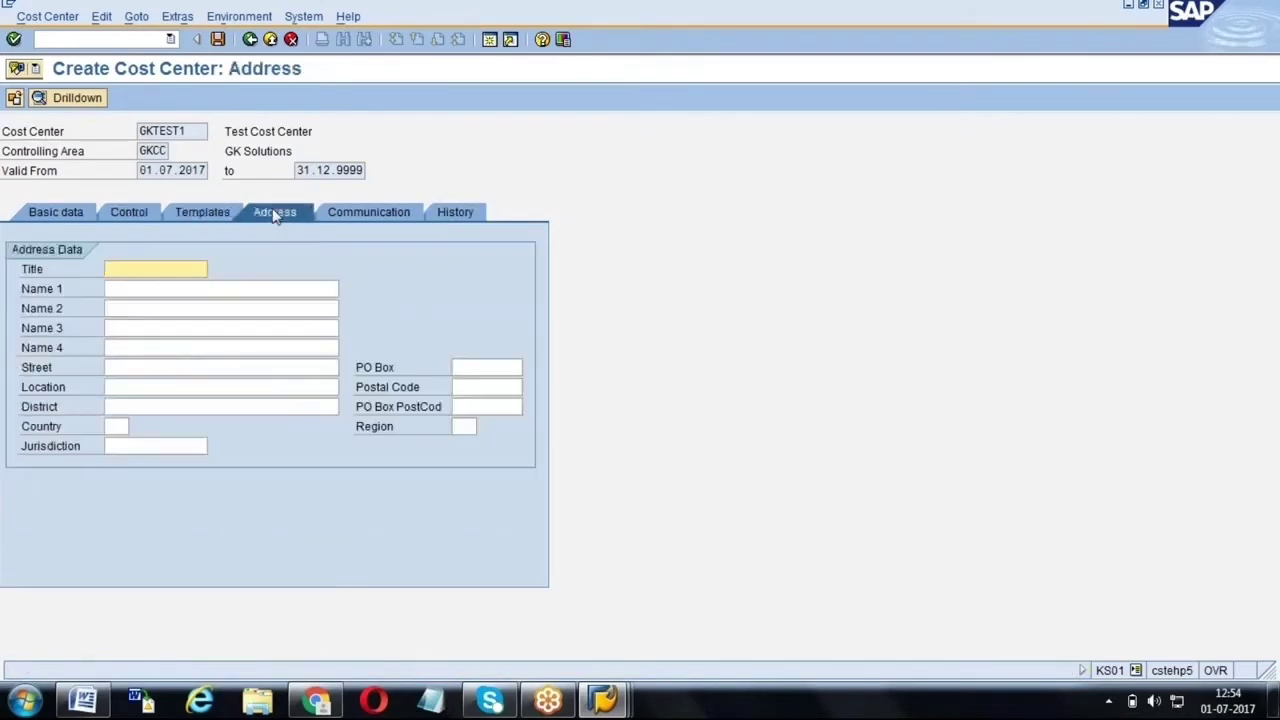
click(350, 213)
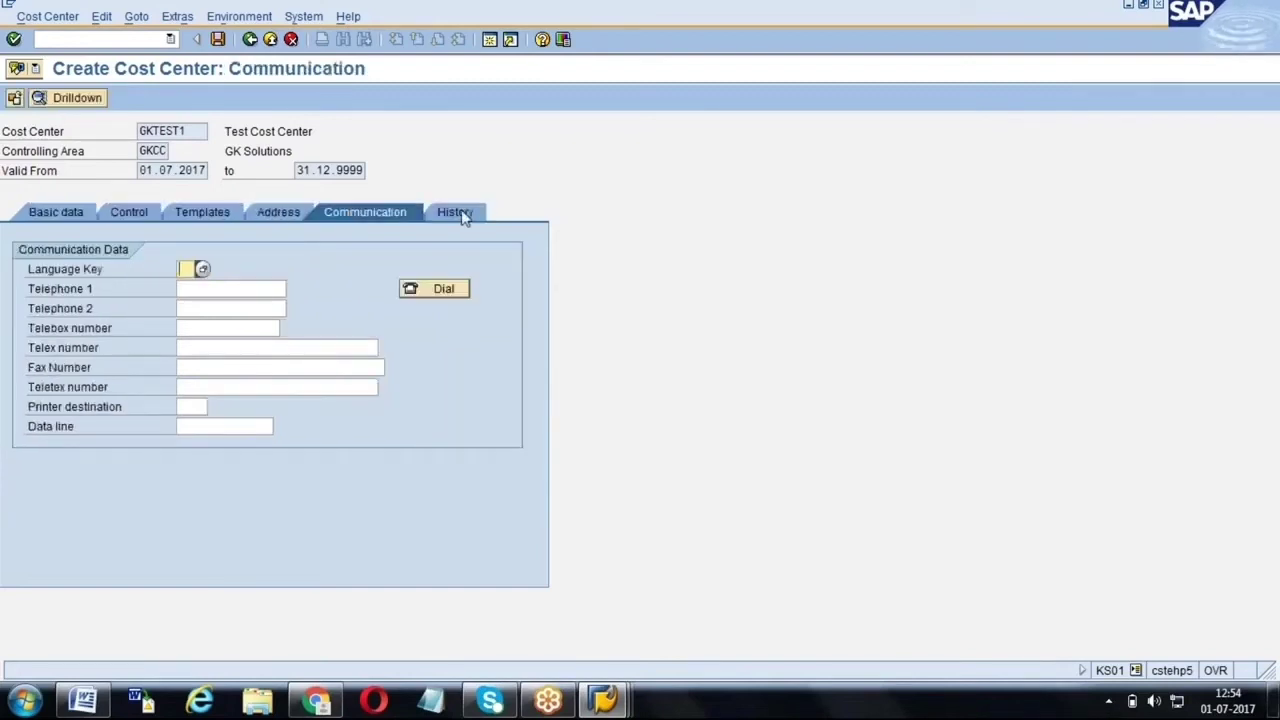
click(463, 218)
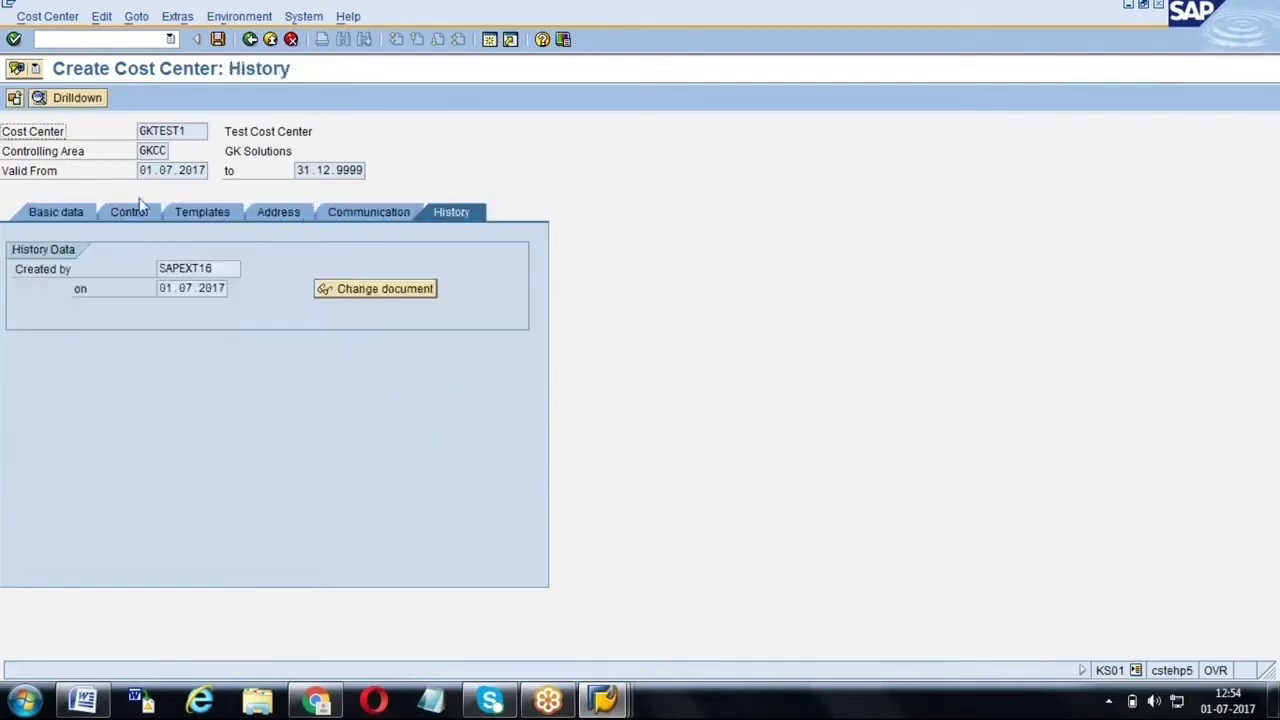
click(70, 218)
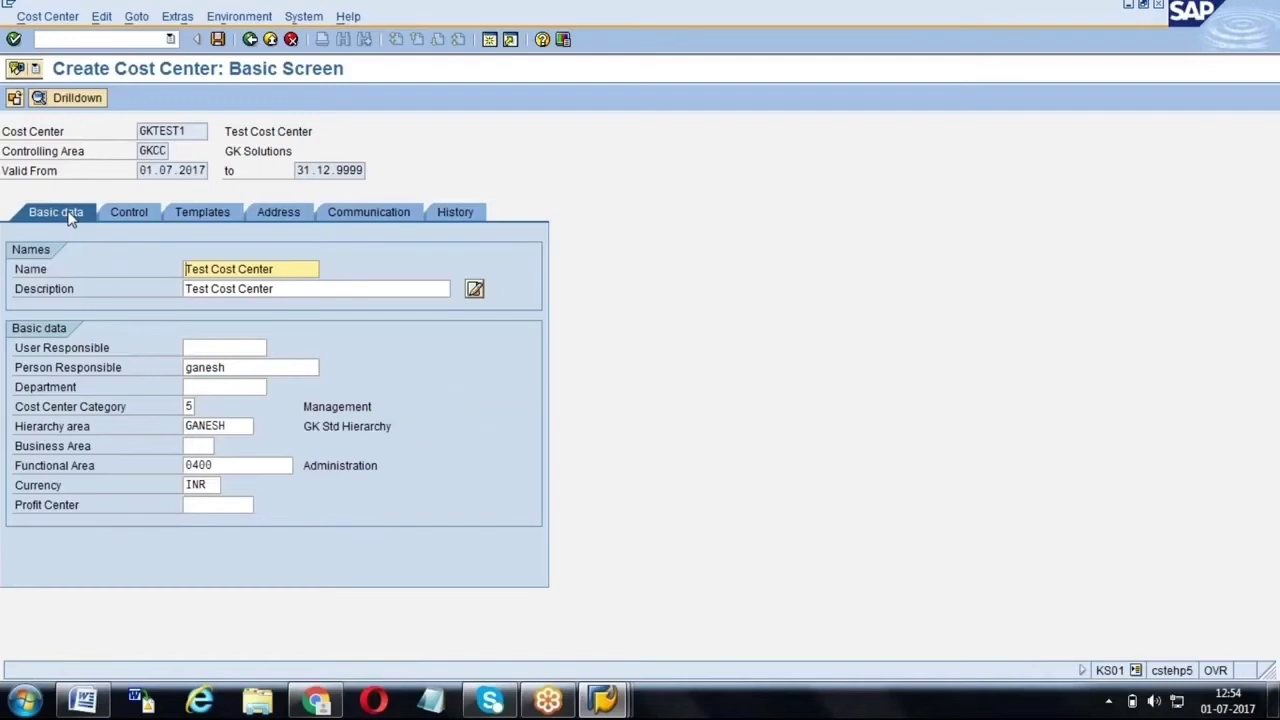
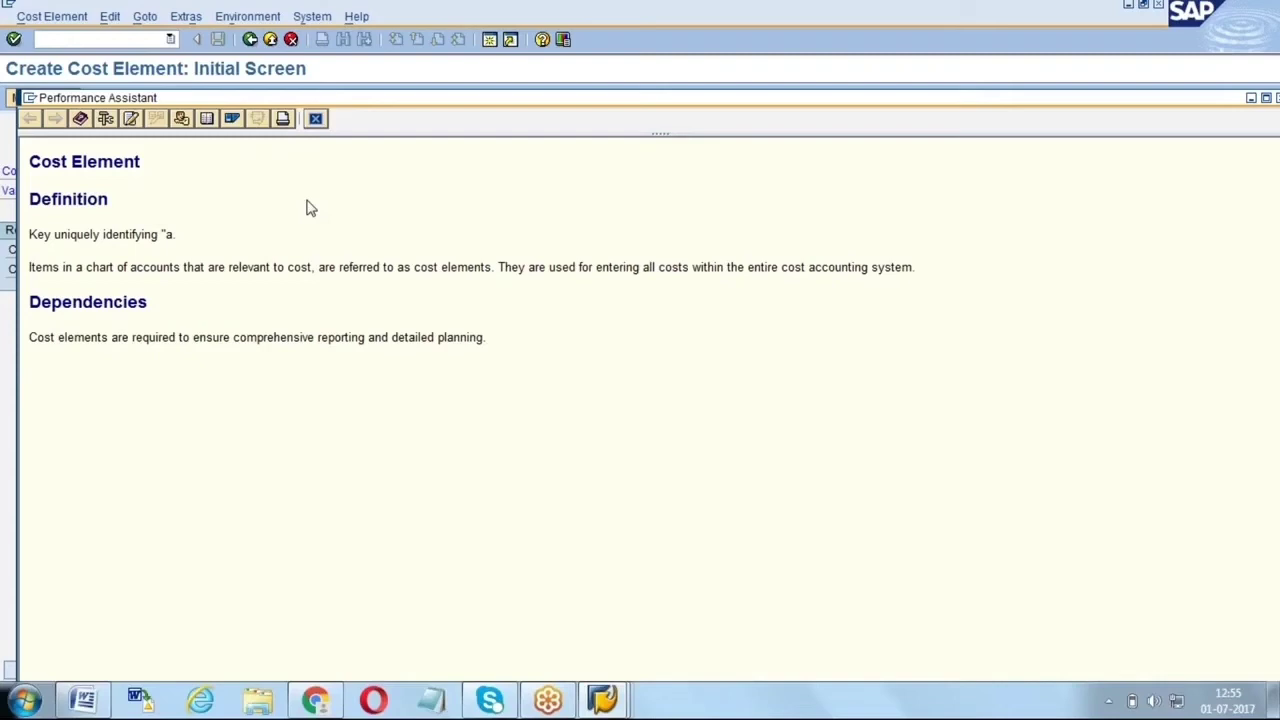
Leave cost element creation for transaction FS00 and display G/L account 417001 in company code LE01.
click(315, 118)
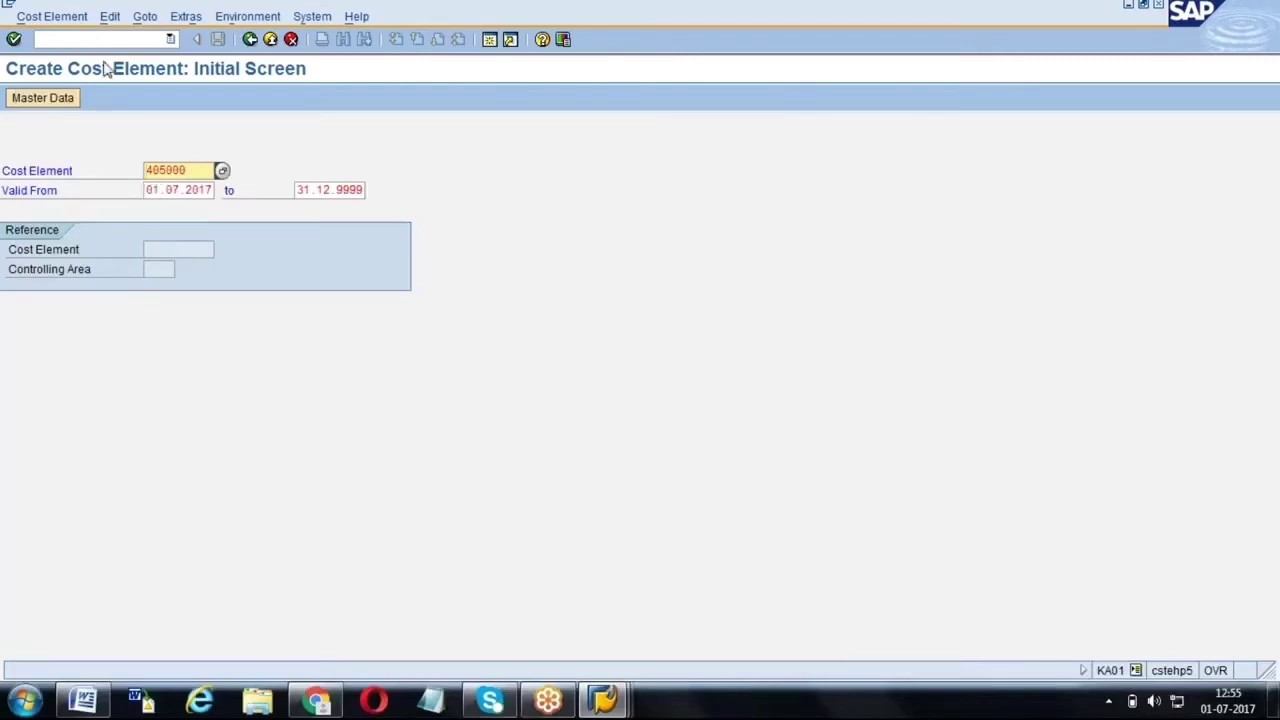
click(37, 39)
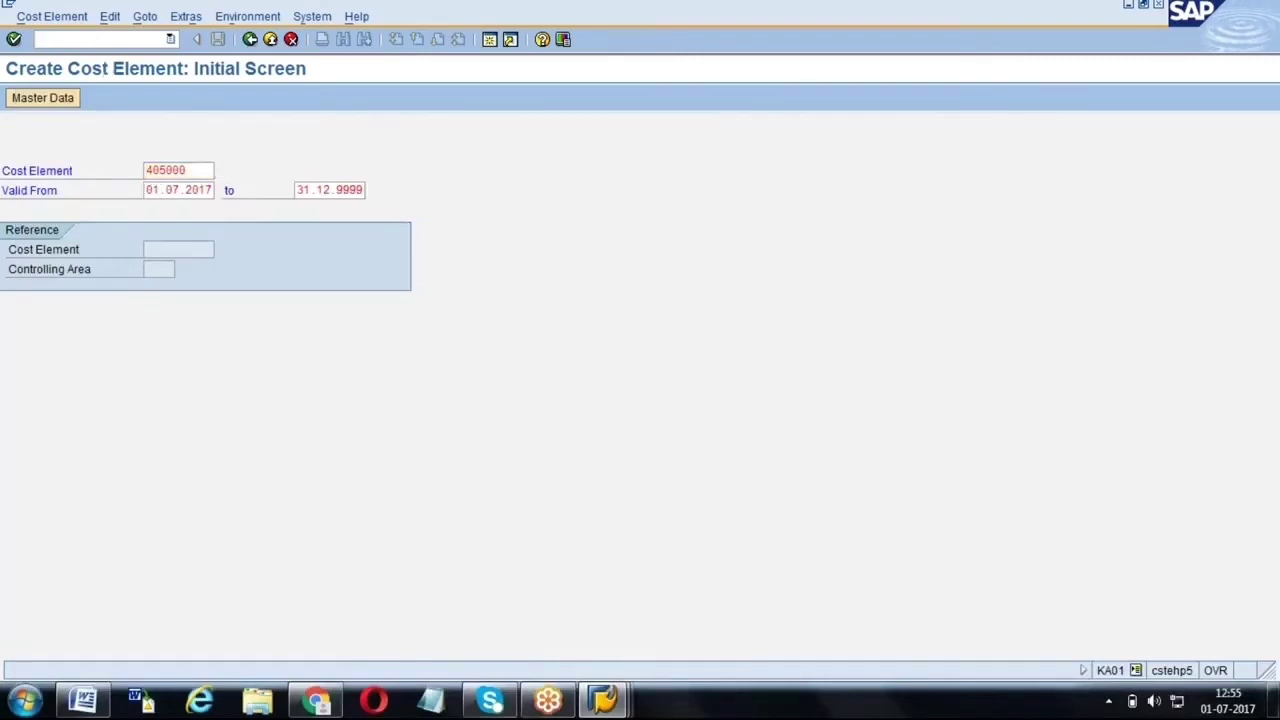
text(/N)
text(KA01)
key(Return)
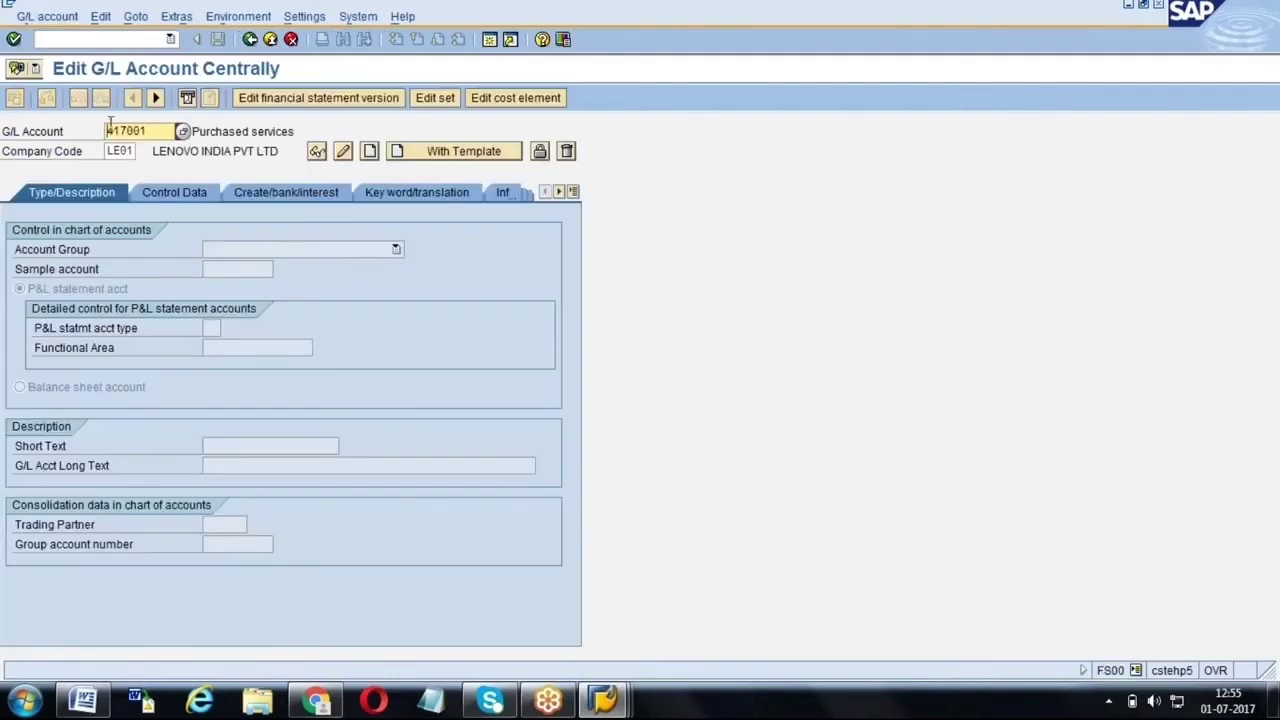
key(Return)
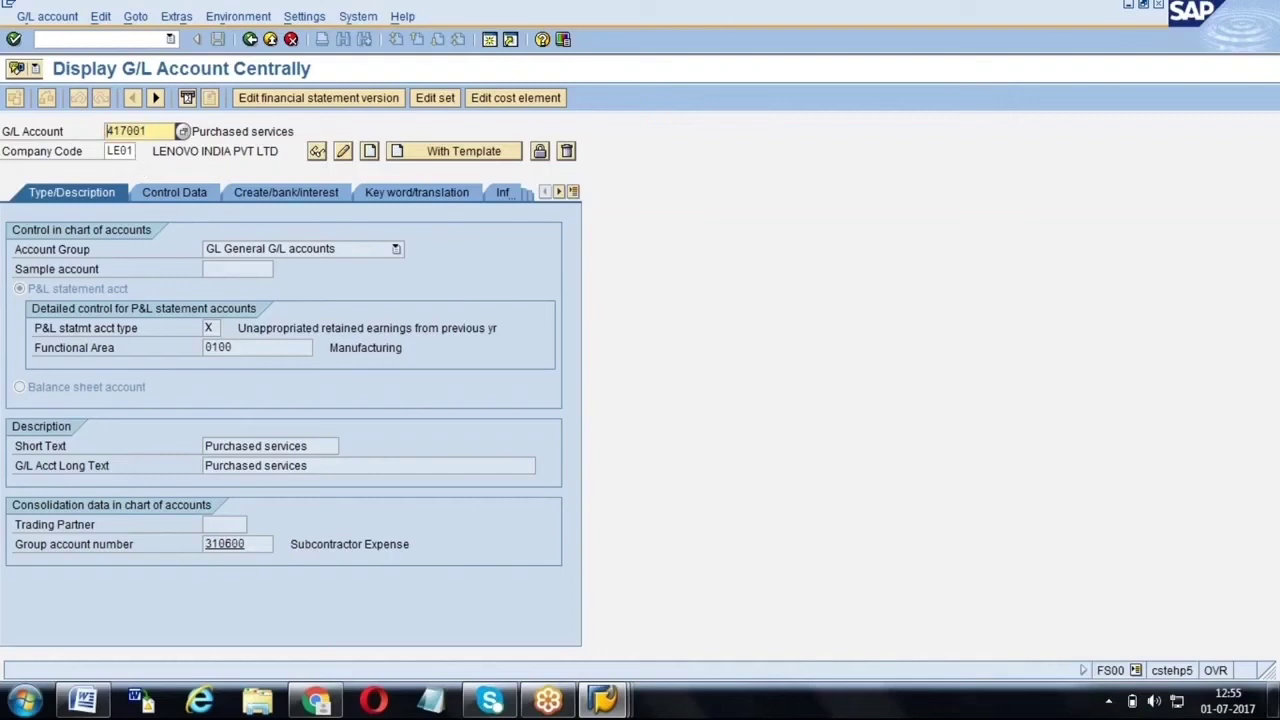
click(502, 107)
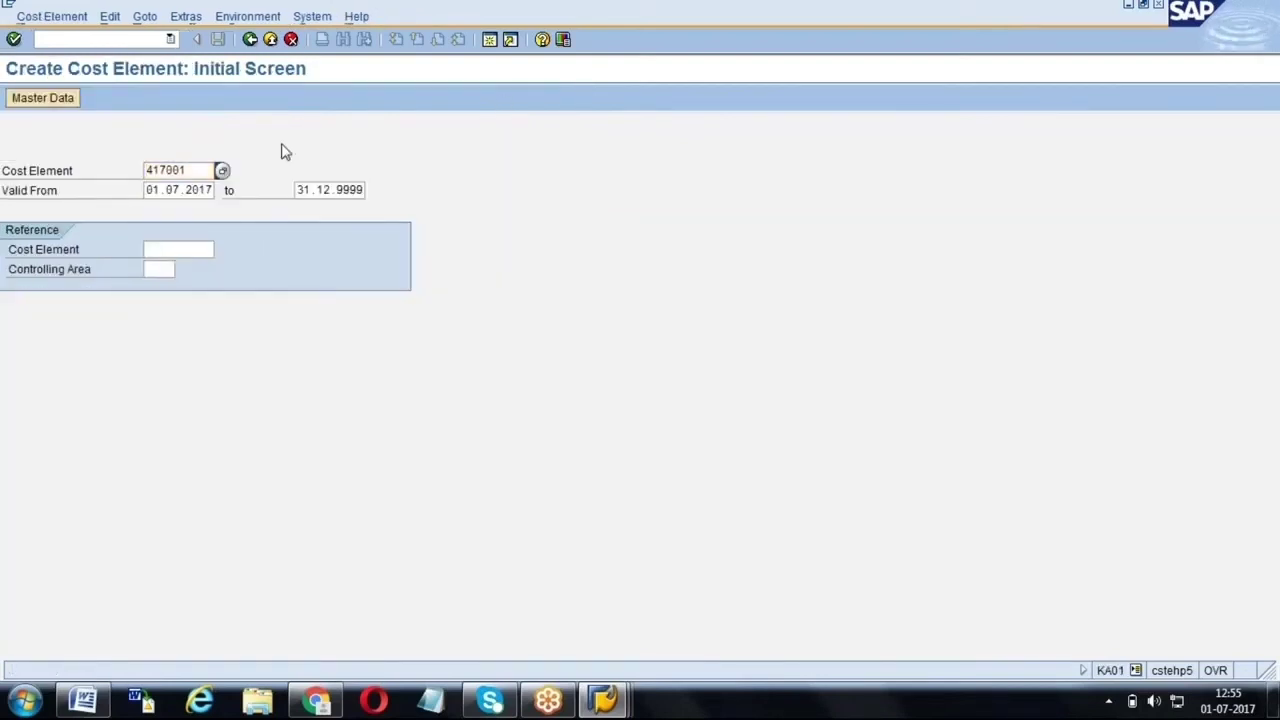
key(Return)
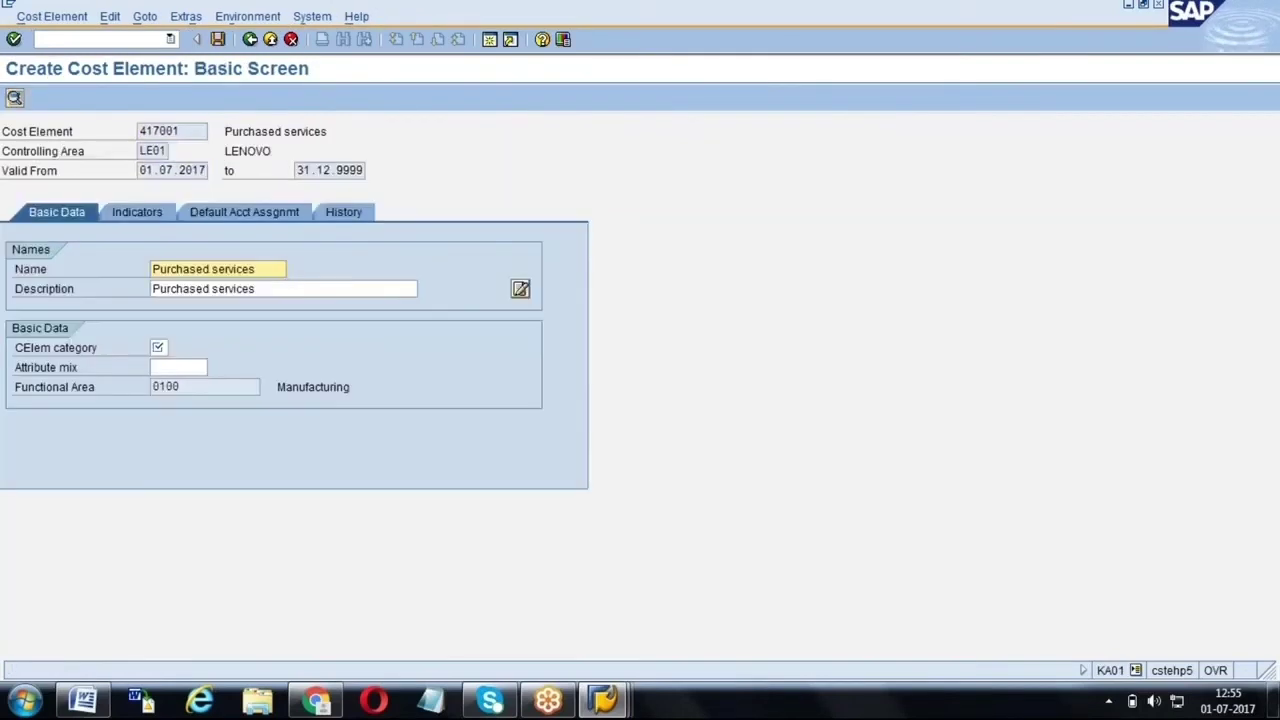
click(161, 347)
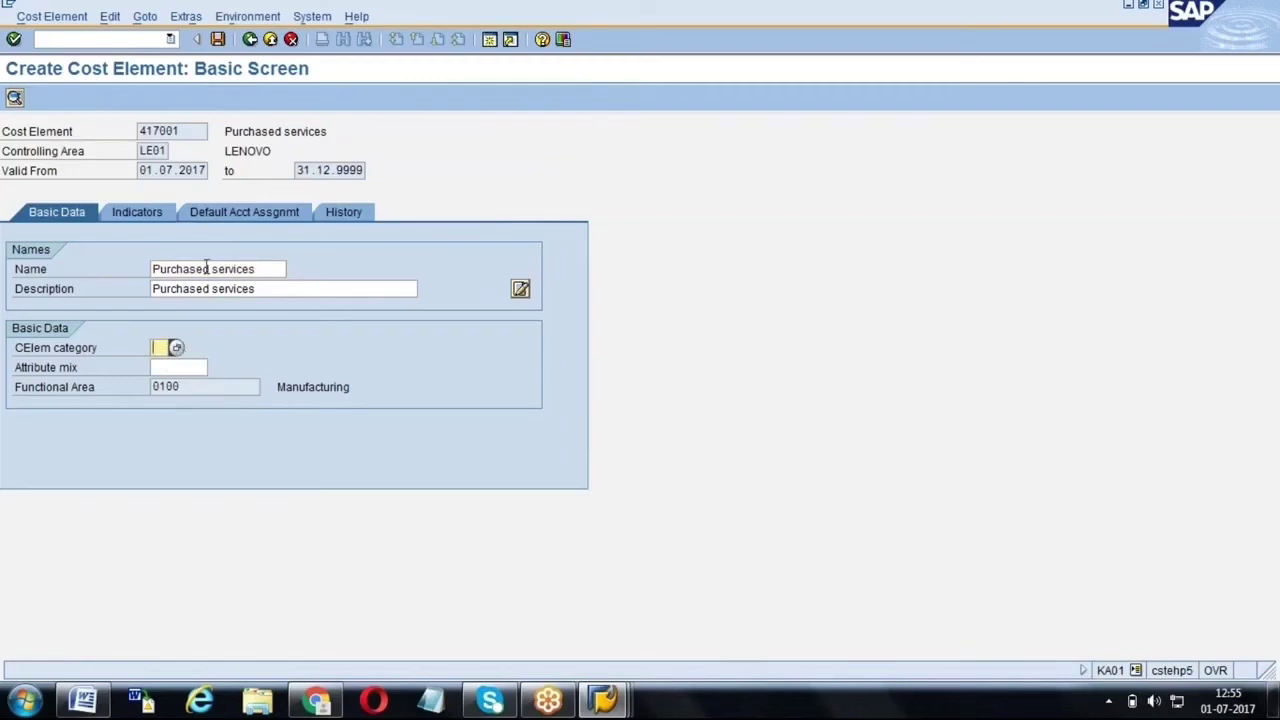
click(250, 40)
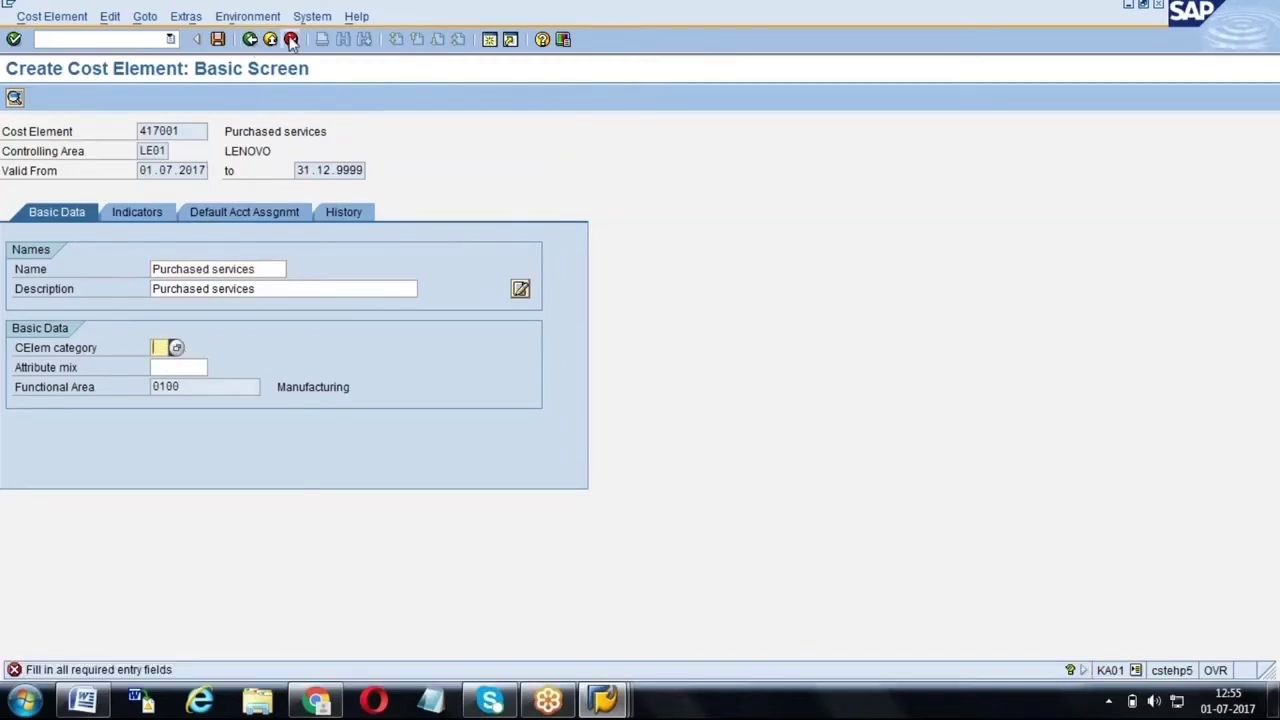
click(290, 38)
click(248, 354)
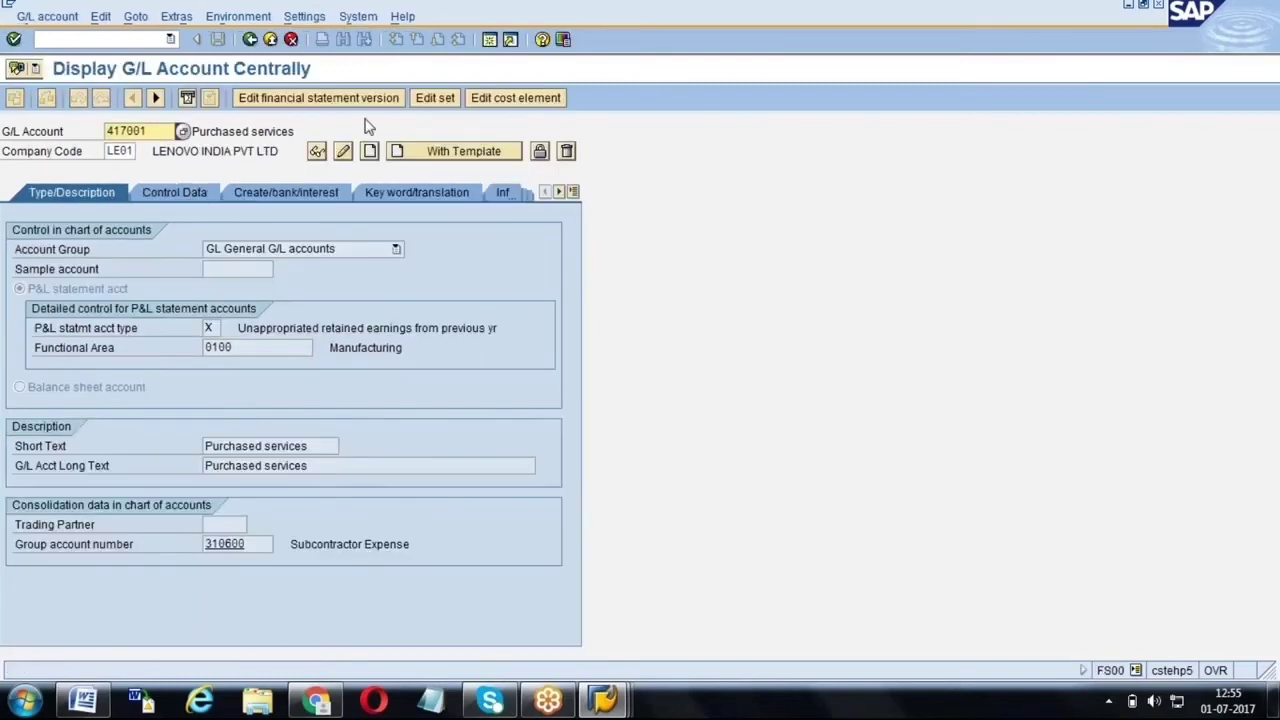
Start creating a cost element for G/L account 417001 from its master record, continuing to the cost element category.
click(500, 97)
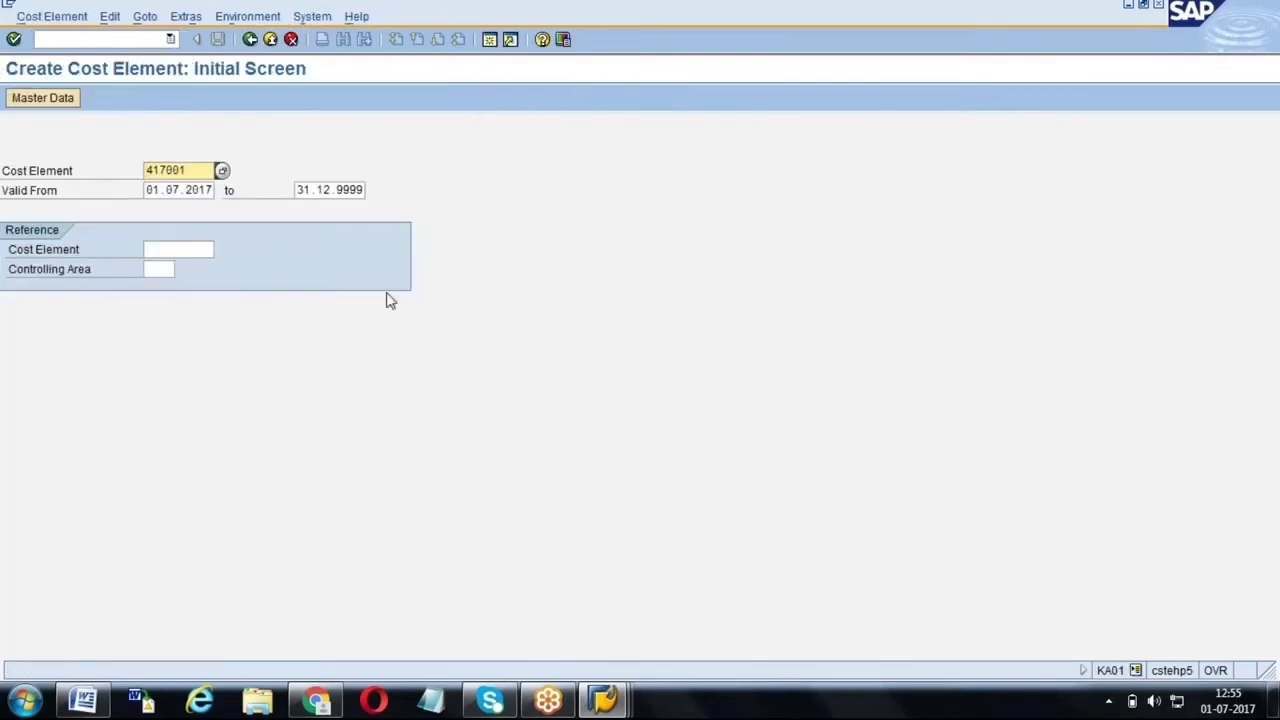
key(Return)
click(160, 347)
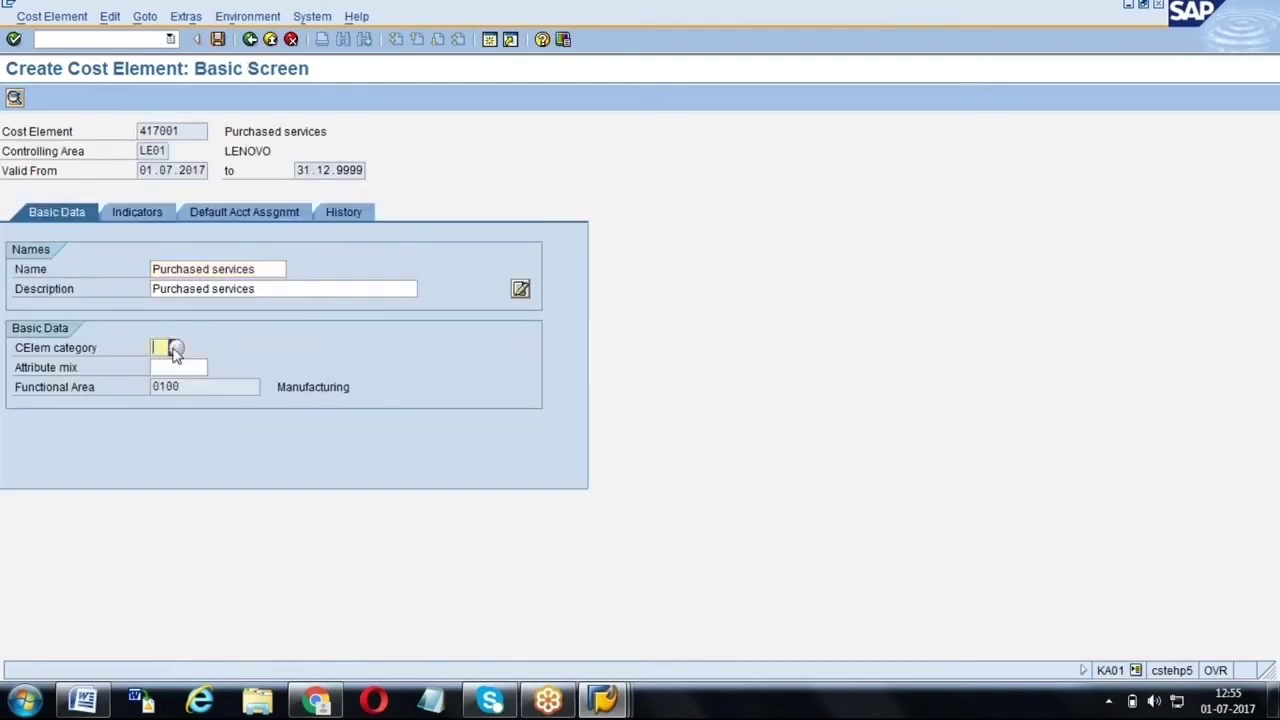
Review the available cost element categories, including primary costs, revenues and sales deduction, and cancel the cost element creation without saving.
key(F4)
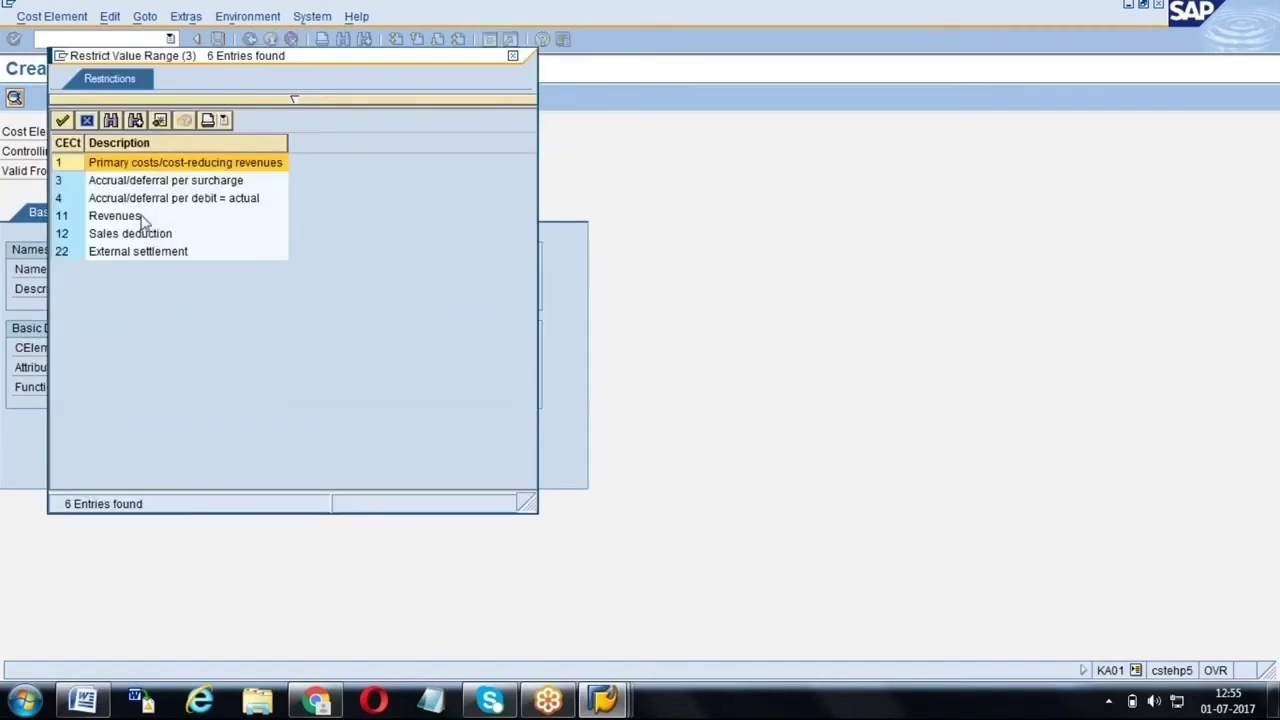
click(143, 218)
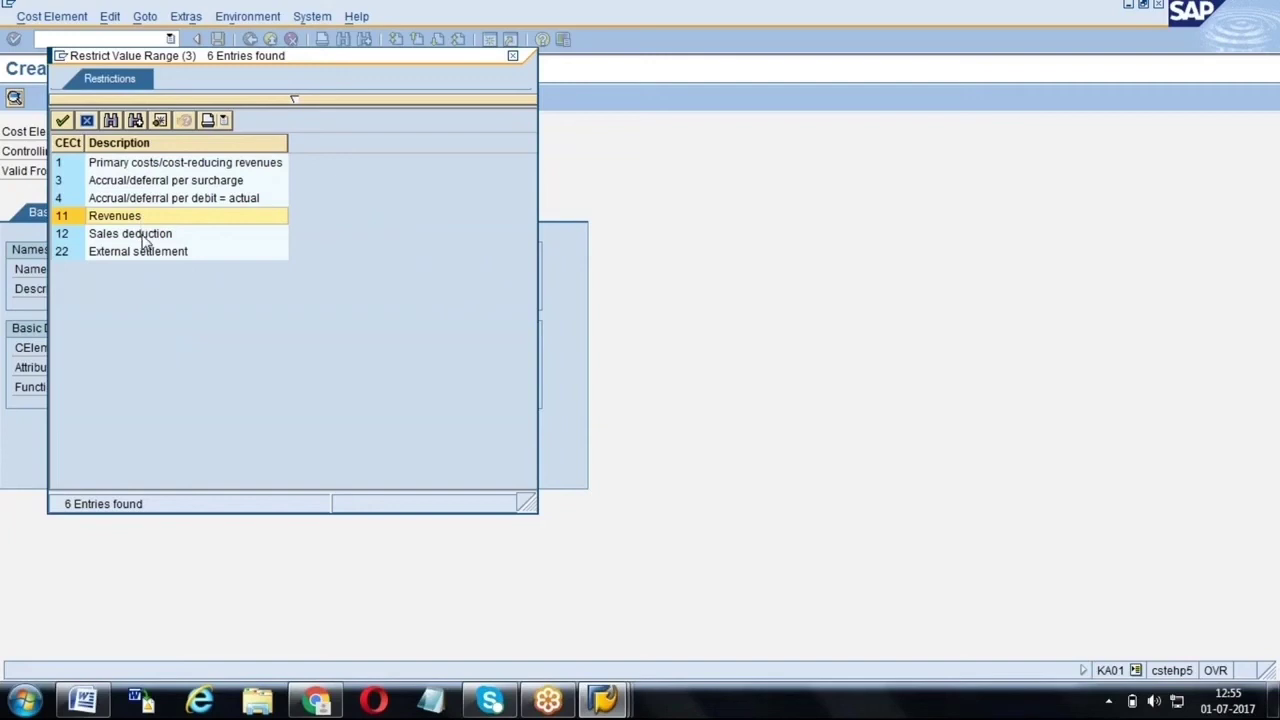
click(144, 234)
click(173, 165)
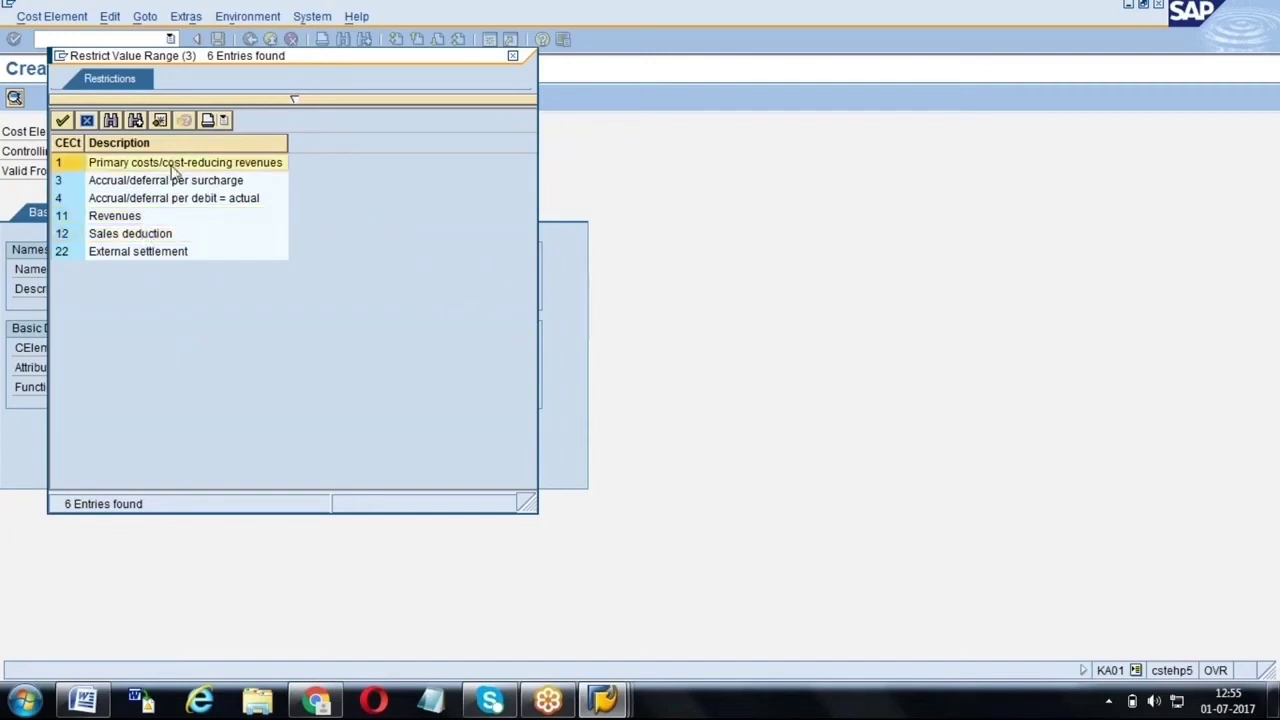
click(511, 57)
click(250, 40)
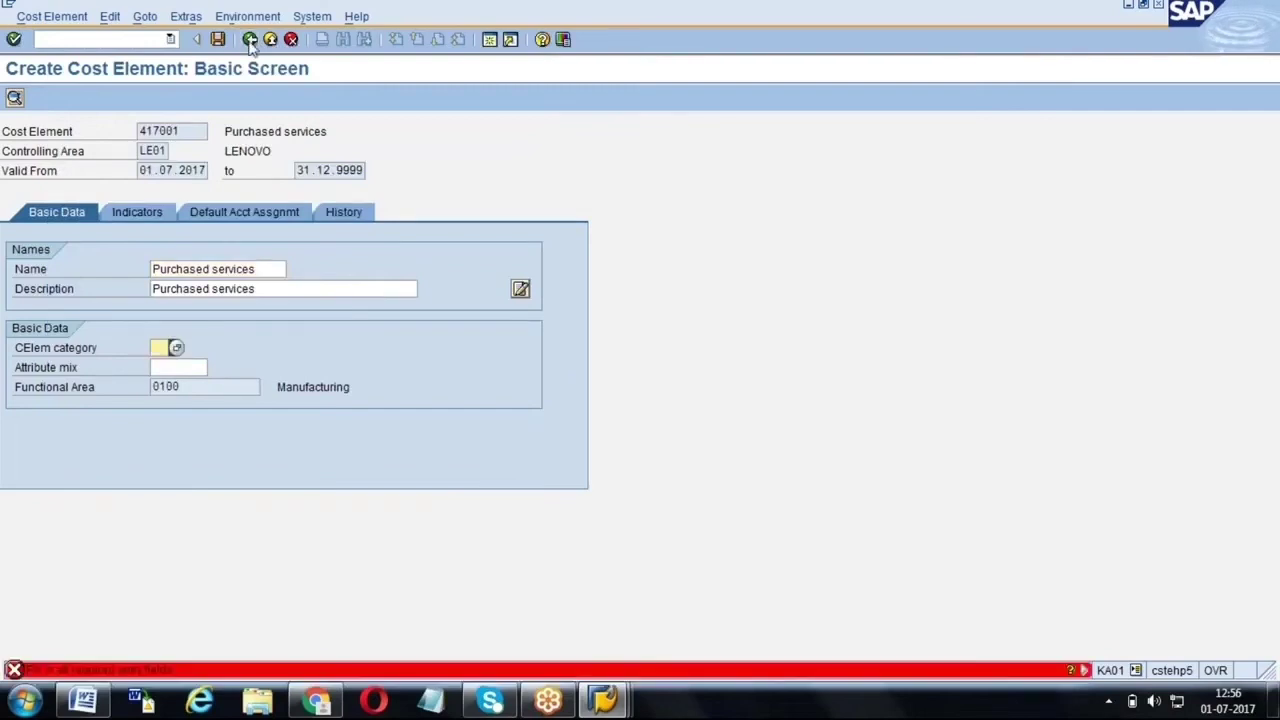
click(291, 40)
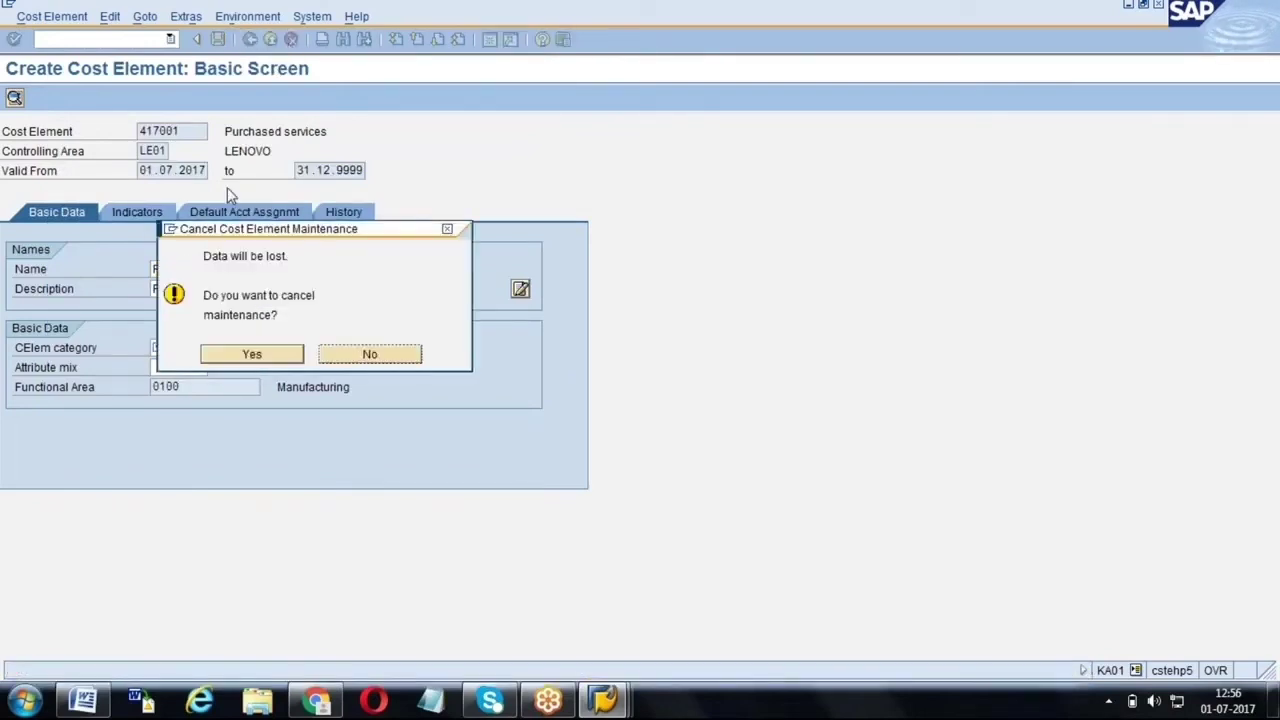
click(262, 355)
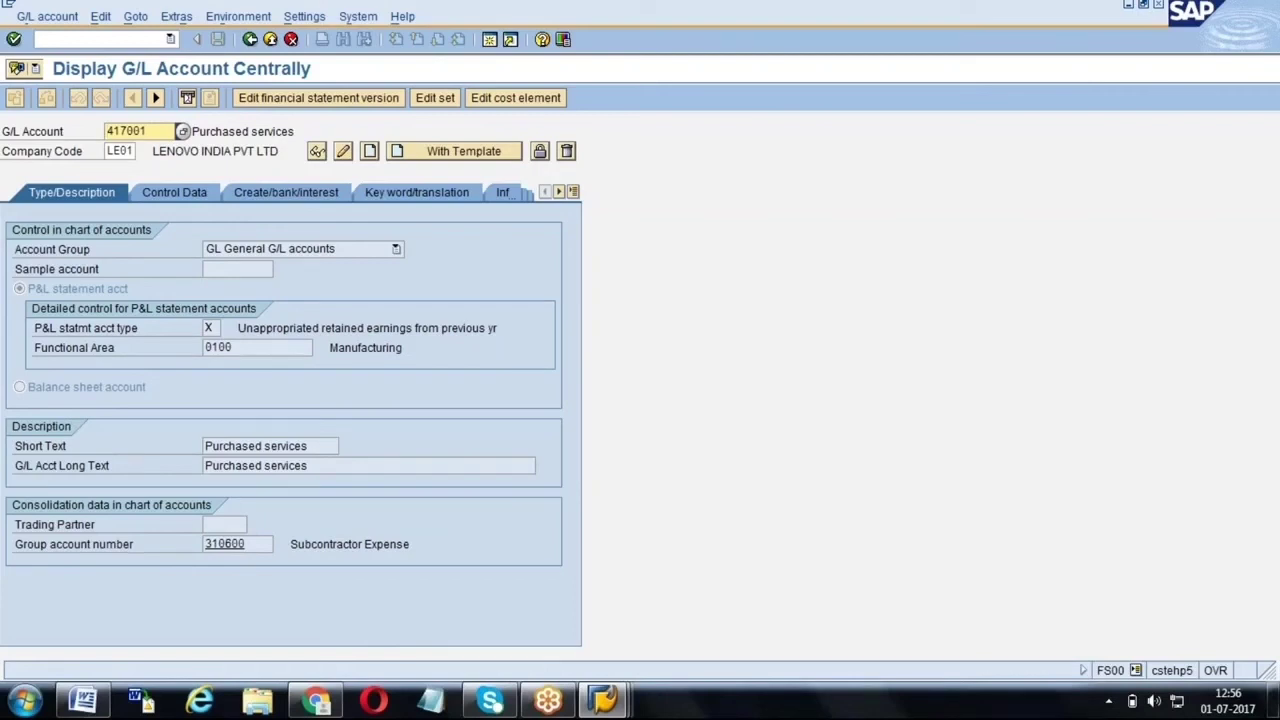
Compare the P&L statement and balance sheet account indicators of G/L account 417001, and check the help on the P&L indicator.
click(24, 289)
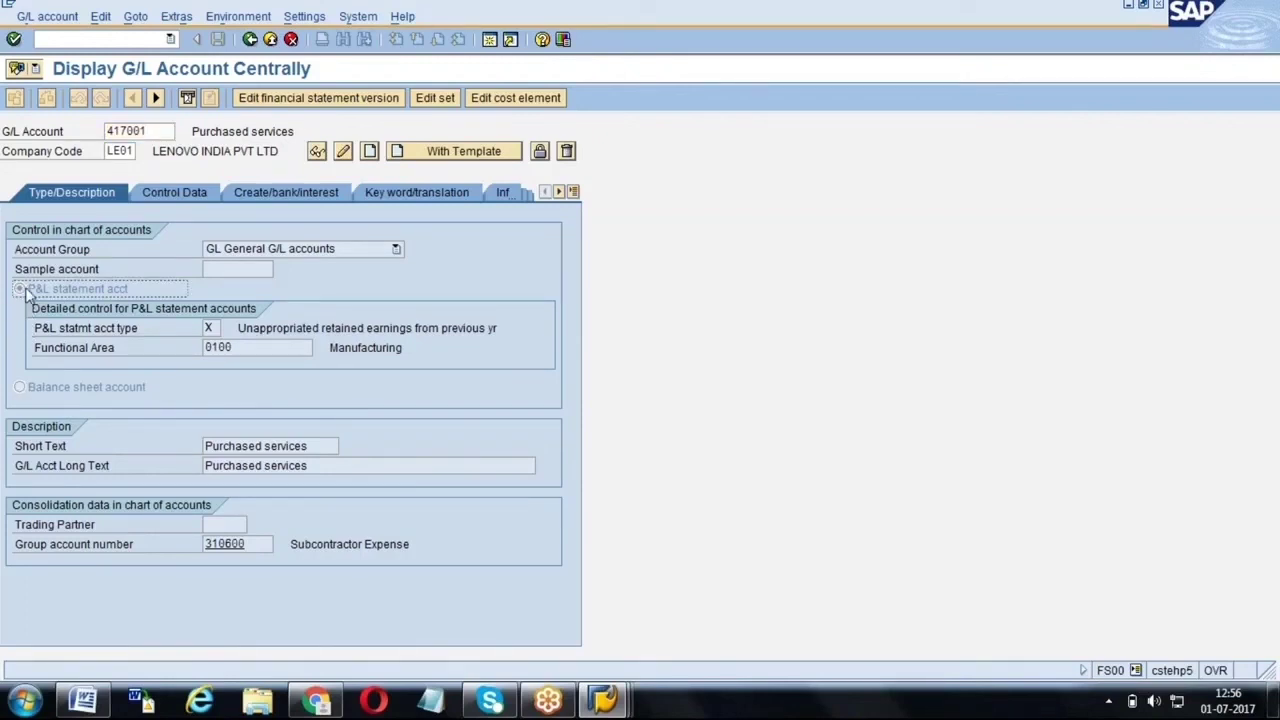
click(21, 393)
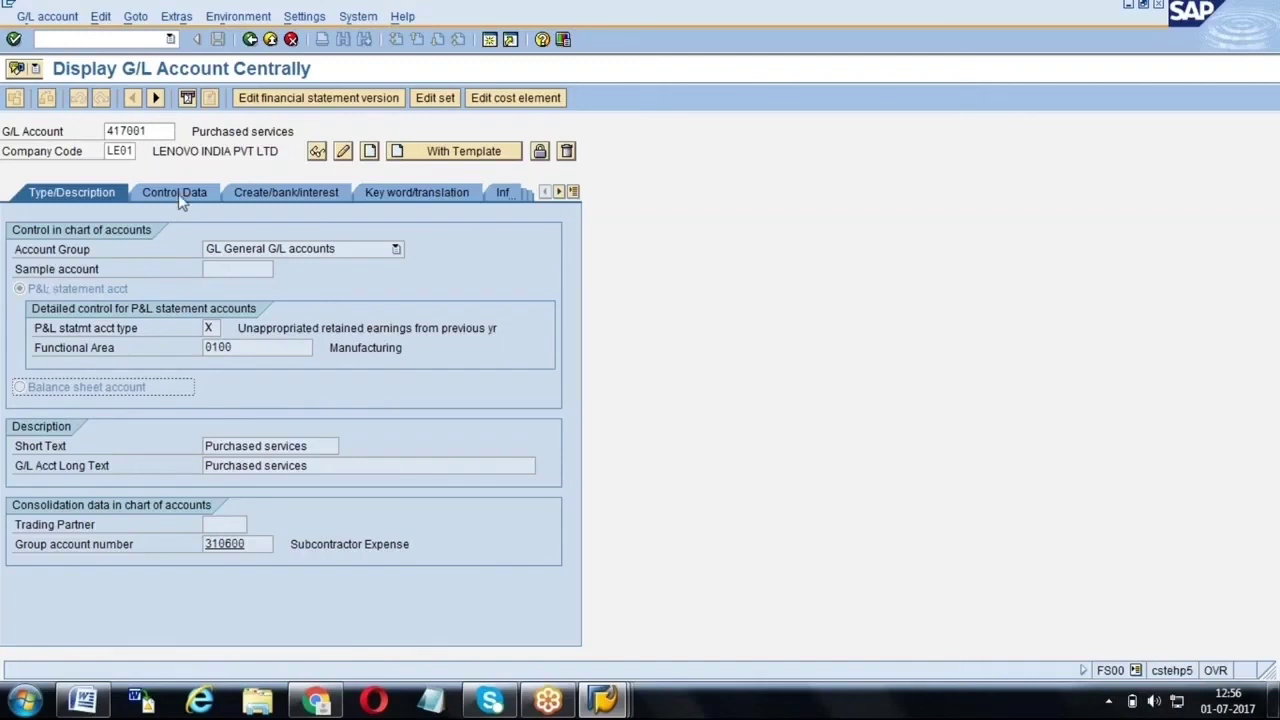
click(19, 292)
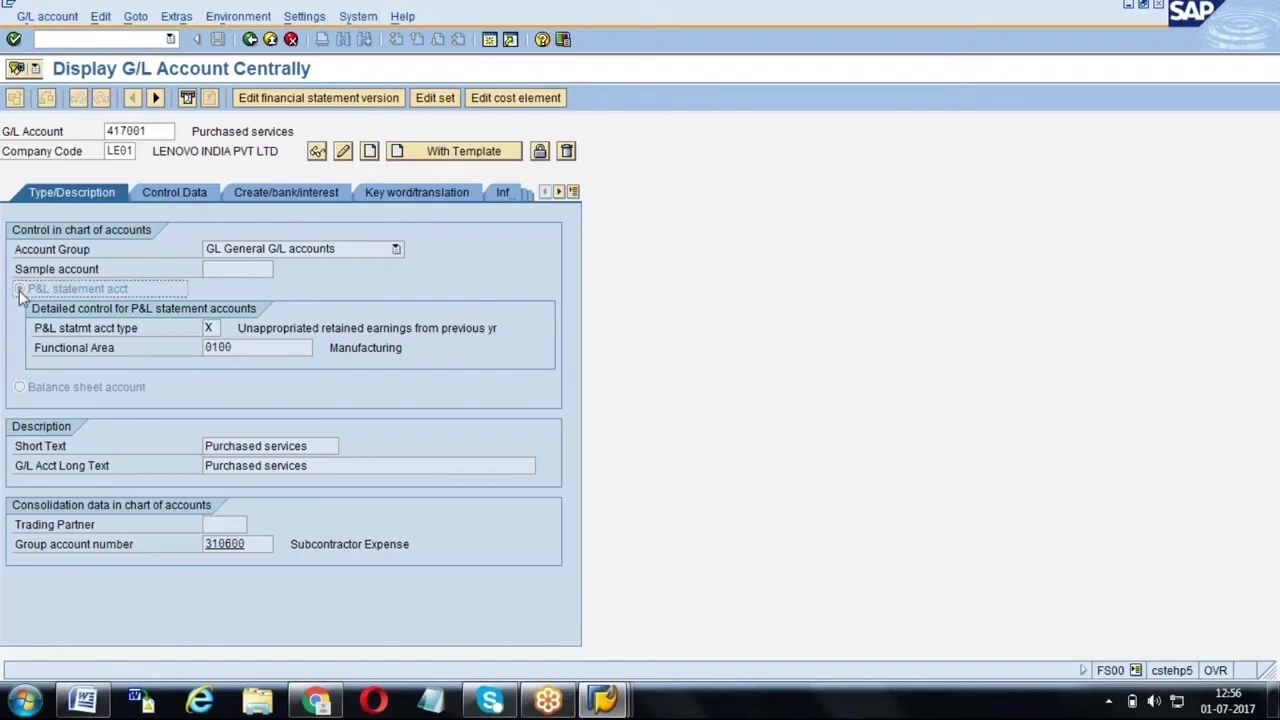
key(F1)
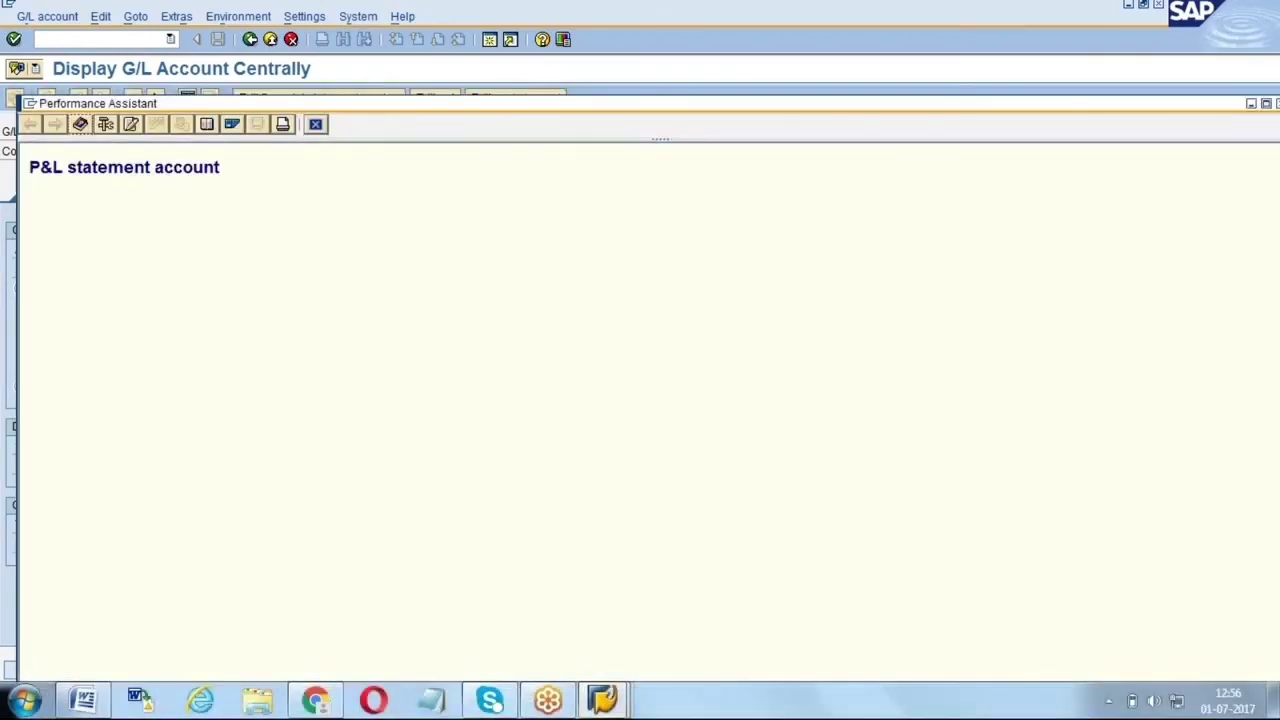
click(315, 124)
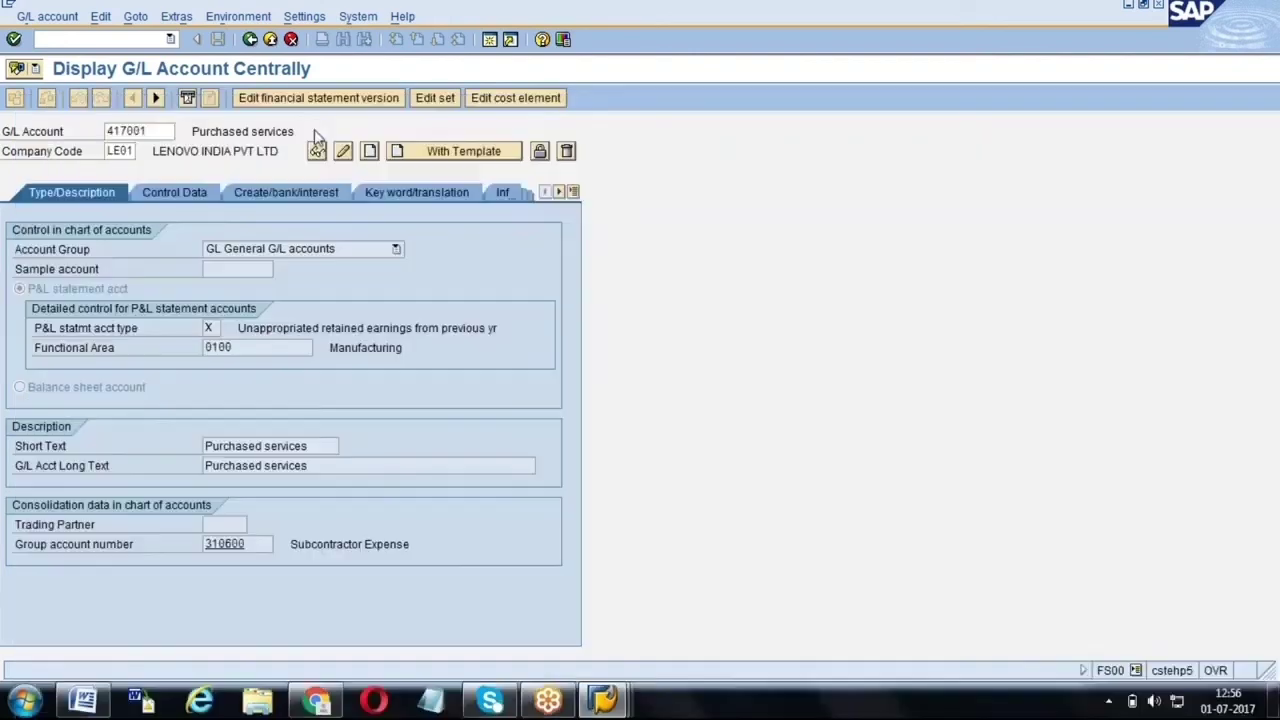
Read the field help on the account's balance sheet indicator and close it.
click(22, 390)
key(F1)
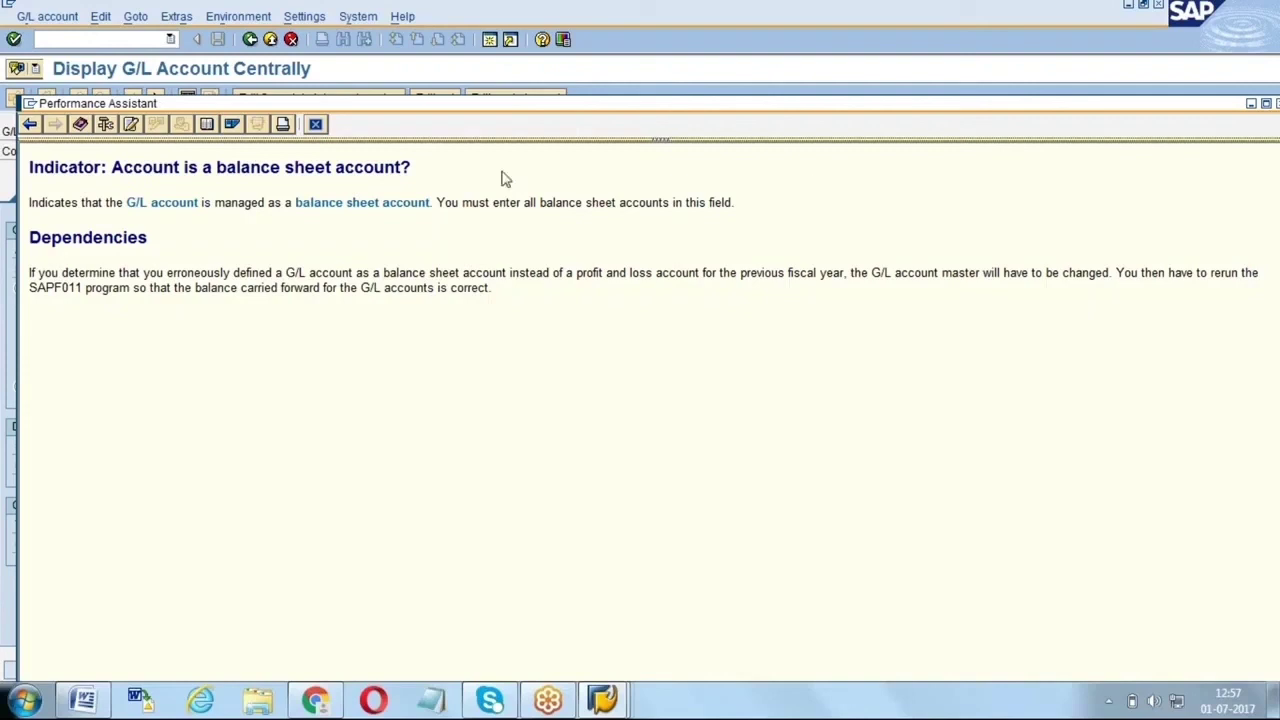
click(315, 125)
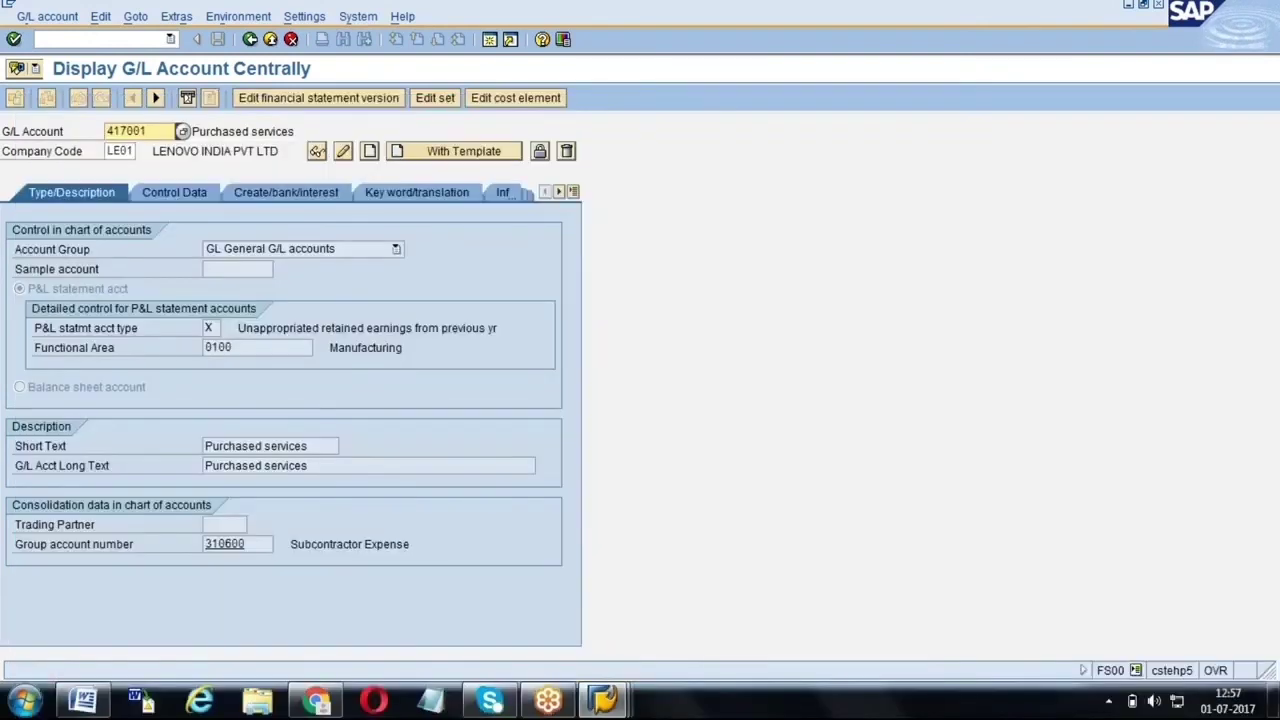